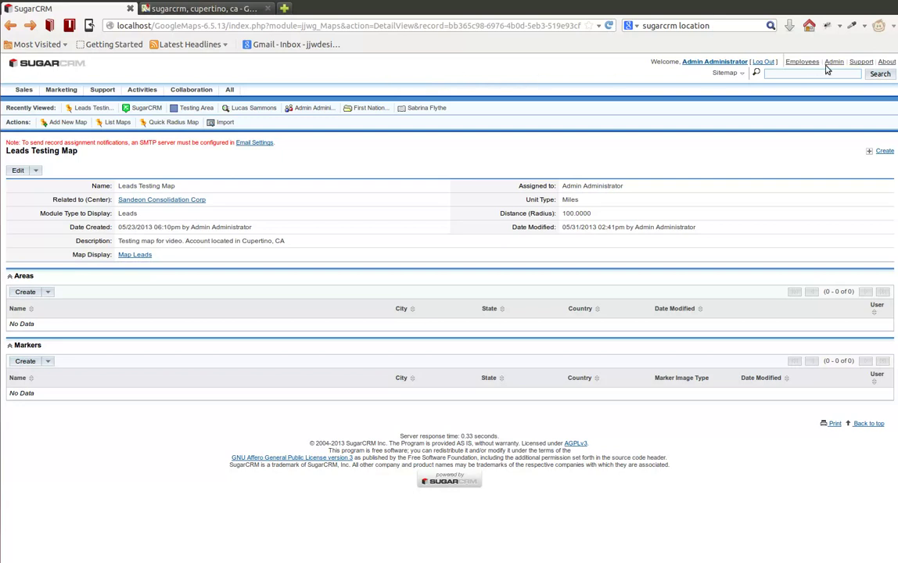
# - Check the SugarCRM version on the About page: Community Edition 6.5.13, Build 1041
pyautogui.click(885, 62)
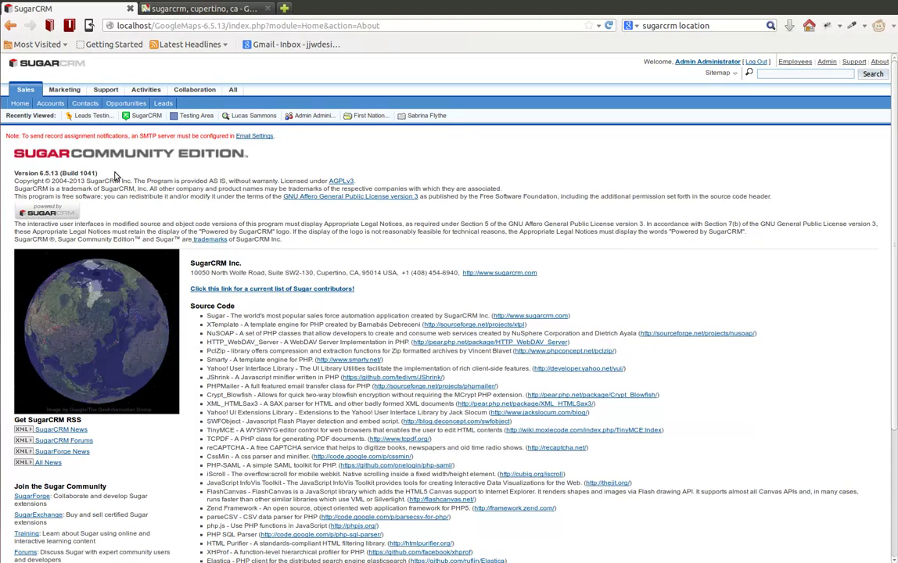
# - Confirm in Admin's Module Loader that JJWDesign_Google_Maps 2.0.2-6.2+ is installed
pyautogui.click(827, 62)
pyautogui.scroll(-3, 368, 357)
pyautogui.scroll(-7, 368, 358)
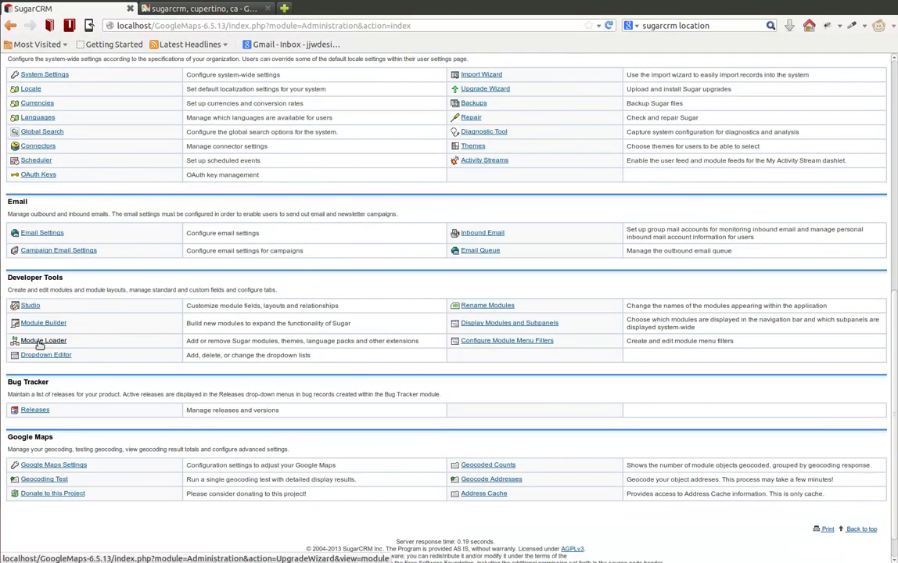
pyautogui.click(40, 341)
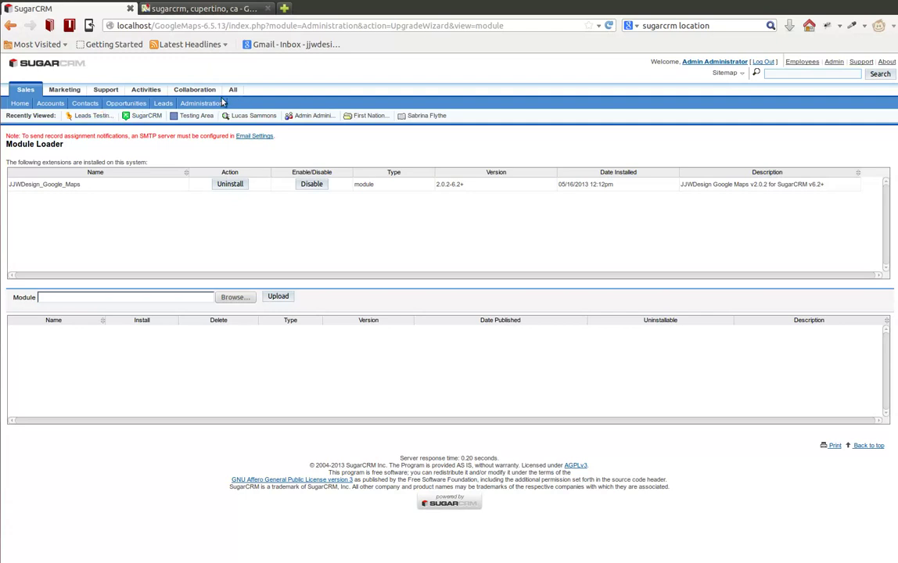
# - Go to the Maps list, preview the Leads Testing Map's leads, and come back
pyautogui.moveTo(233, 90)
pyautogui.moveTo(369, 103)
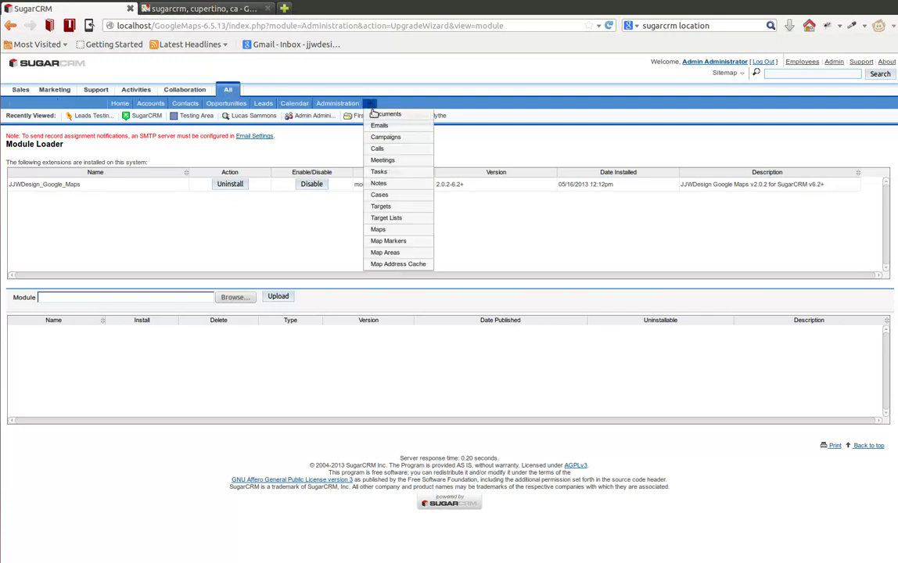
pyautogui.click(380, 232)
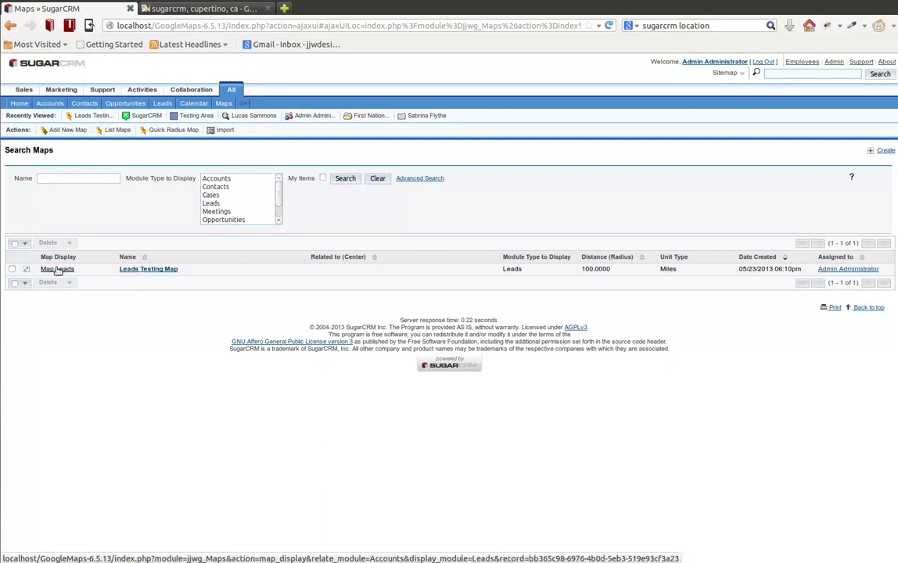
pyautogui.click(57, 269)
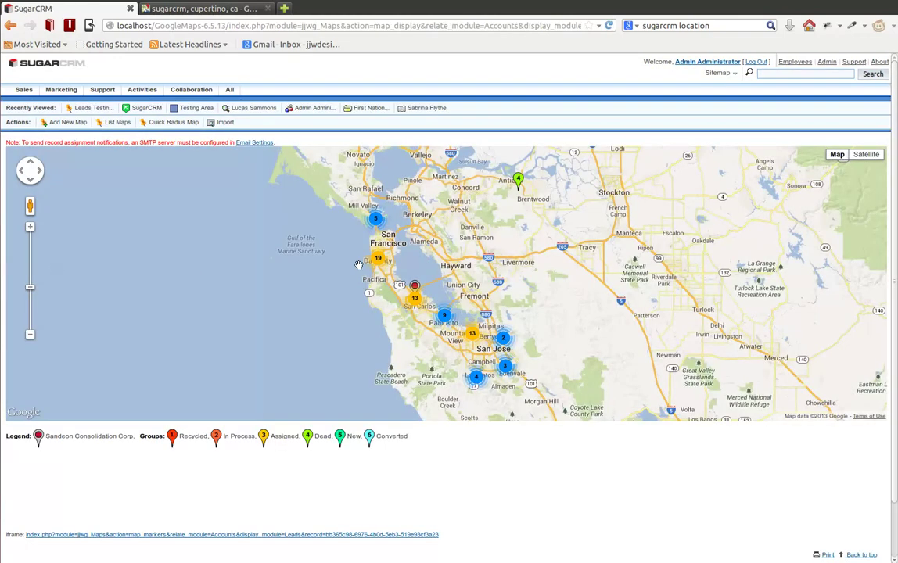
pyautogui.click(11, 26)
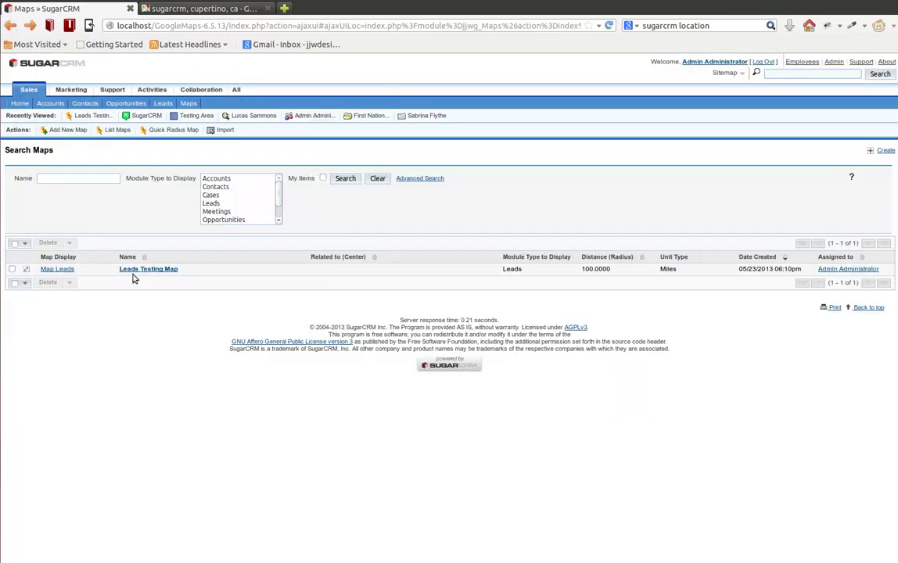
# - Review the Leads Testing Map's Cupertino, CA description and 100-mile radius, then save unchanged
pyautogui.click(26, 269)
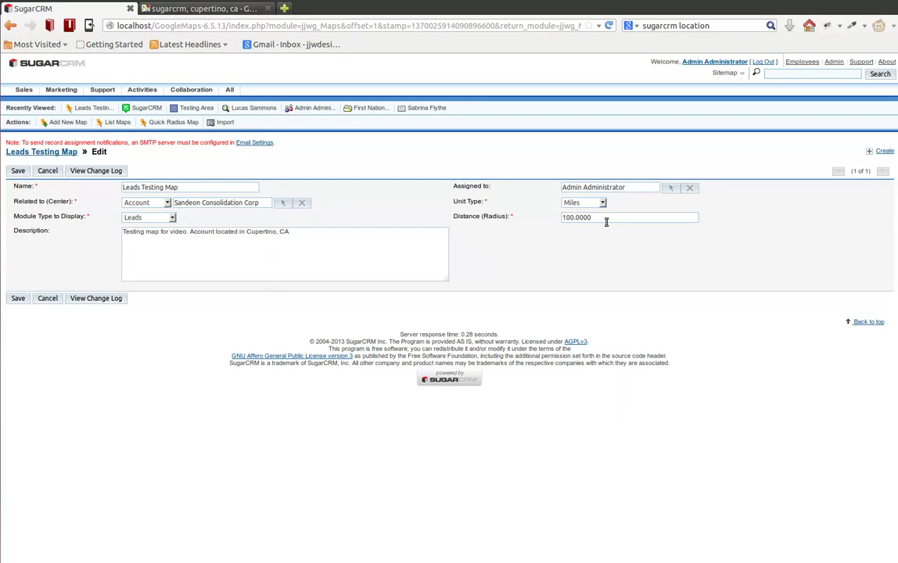
pyautogui.moveTo(307, 234); pyautogui.dragTo(247, 247)
pyautogui.click(261, 240)
pyautogui.doubleClick(583, 218)
pyautogui.click(374, 240)
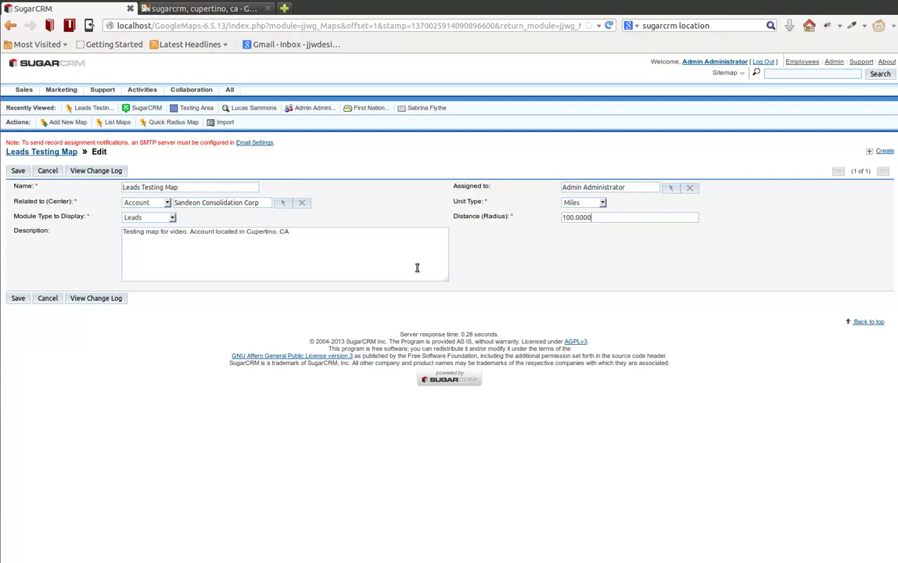
pyautogui.click(18, 171)
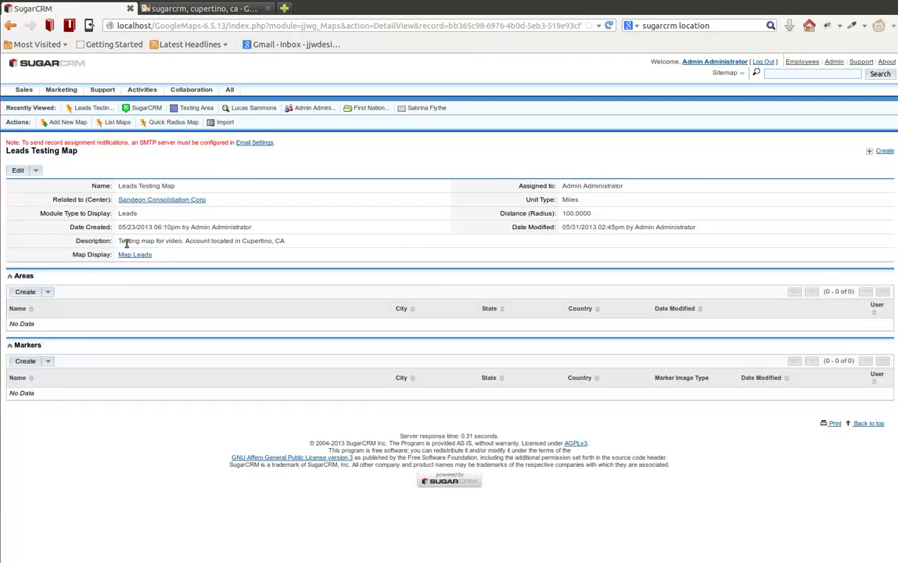
# - Display the Leads Testing Map's Bay Area lead clusters and locate its iframe link below
pyautogui.click(133, 255)
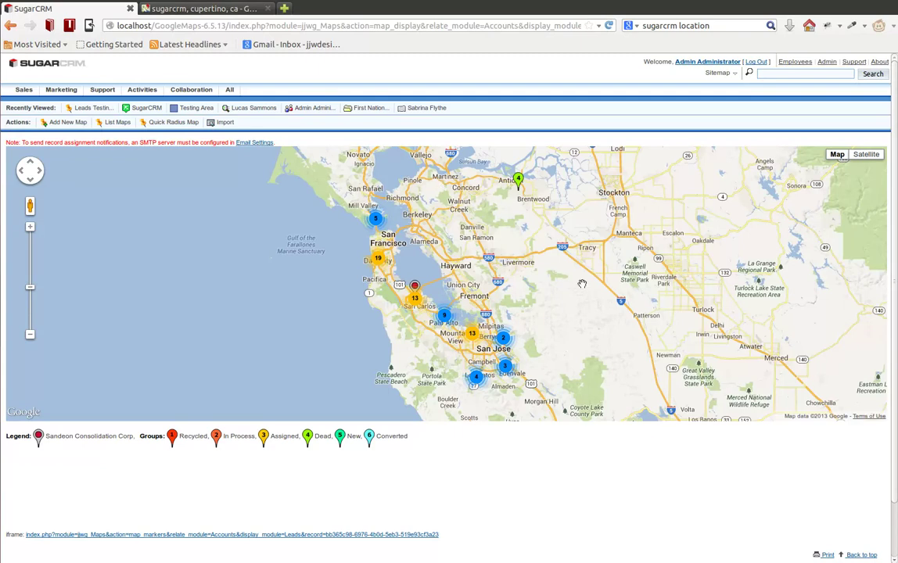
pyautogui.scroll(-2, 488, 280)
pyautogui.scroll(1, 468, 292)
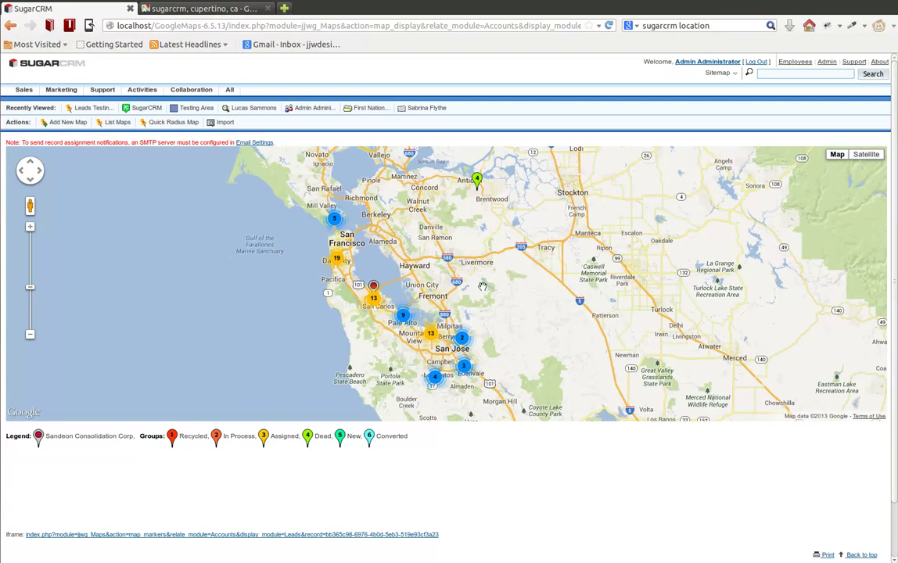
pyautogui.click(23, 89)
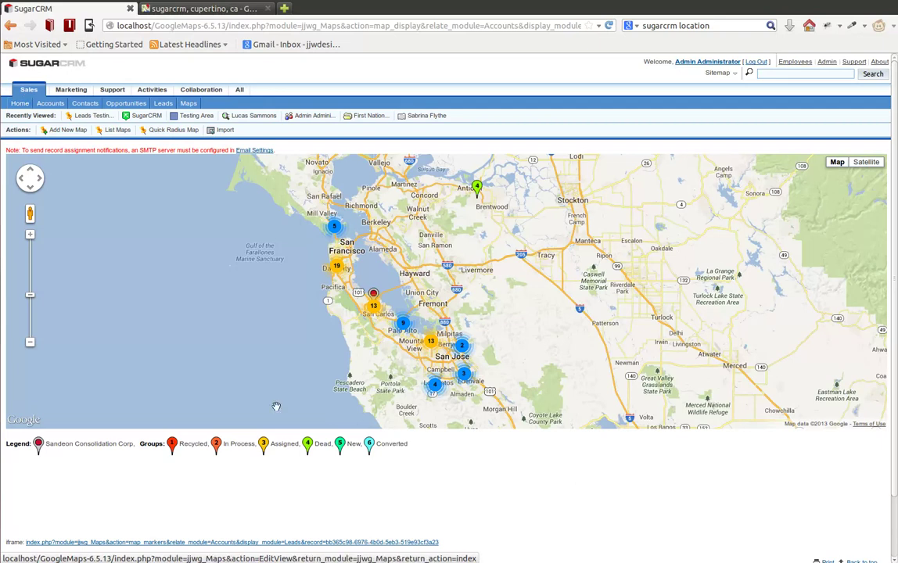
pyautogui.scroll(-1, 425, 498)
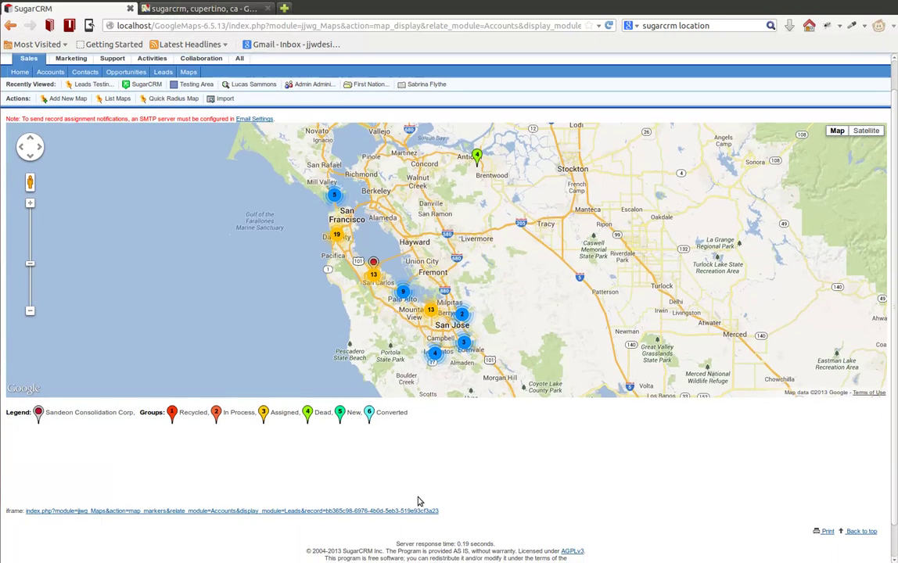
pyautogui.scroll(-1, 312, 512)
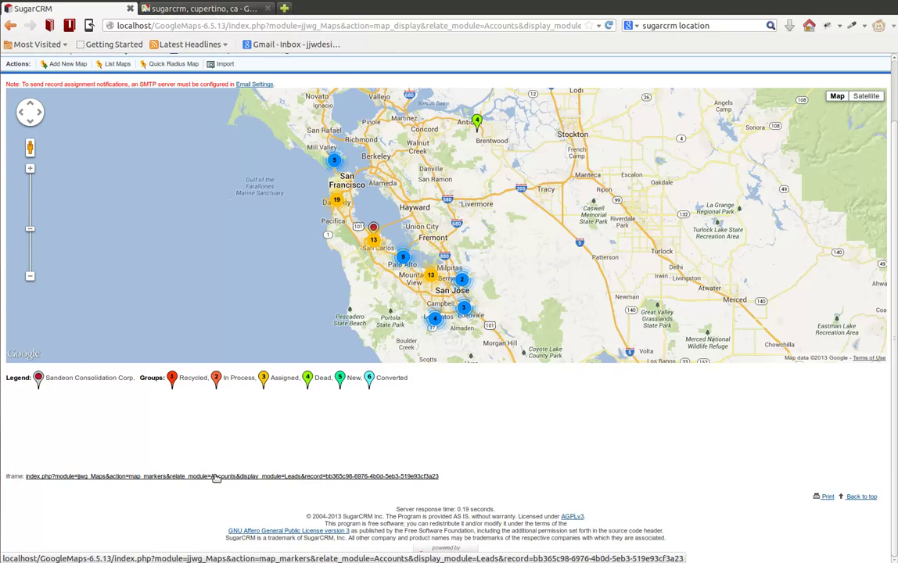
pyautogui.scroll(2, 425, 436)
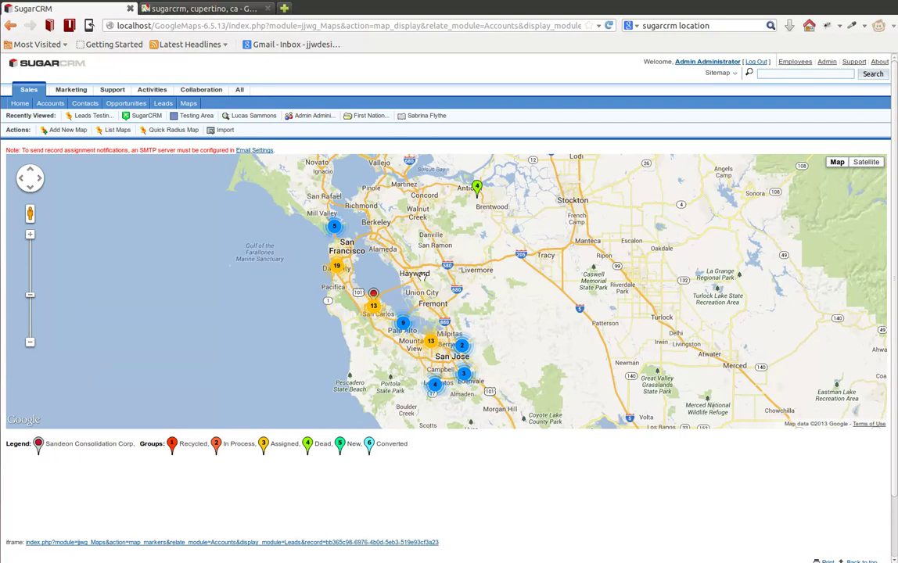
# - Copy the map's iframe link and delete the old SugarCRM map dashlet from Home
pyautogui.rightClick(307, 543)
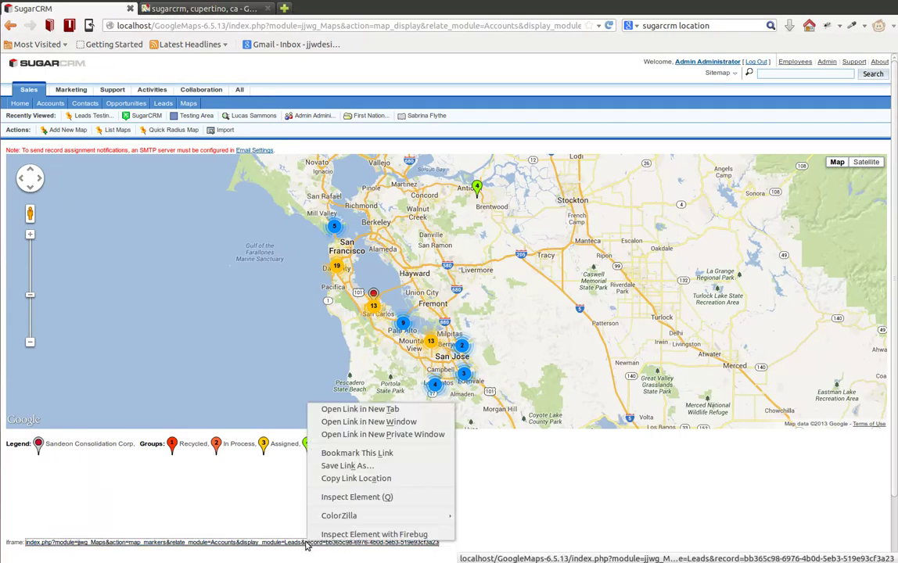
pyautogui.click(364, 479)
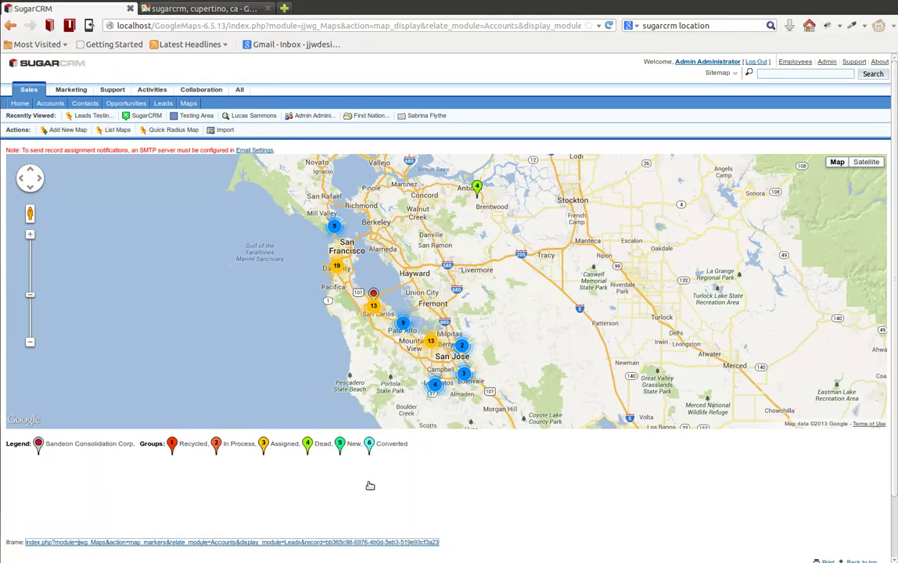
pyautogui.click(20, 104)
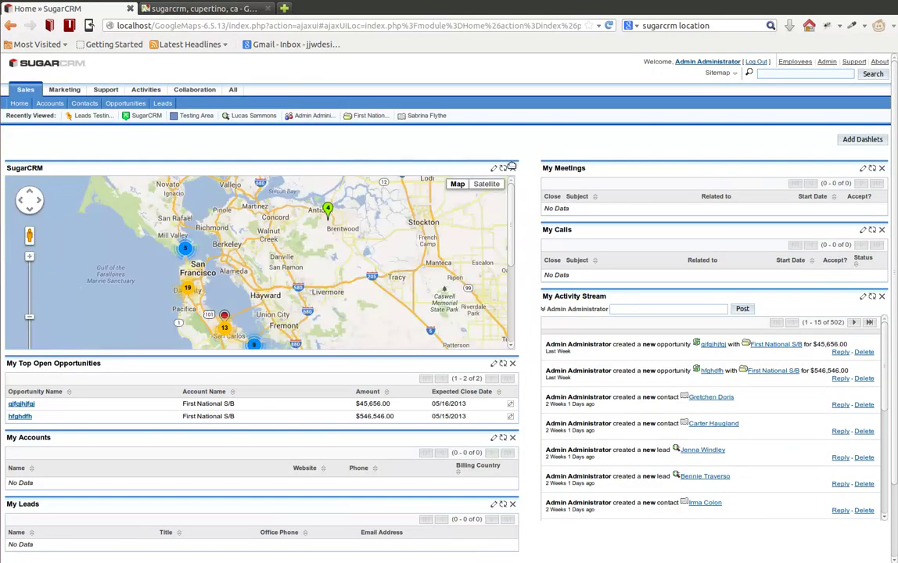
pyautogui.click(514, 169)
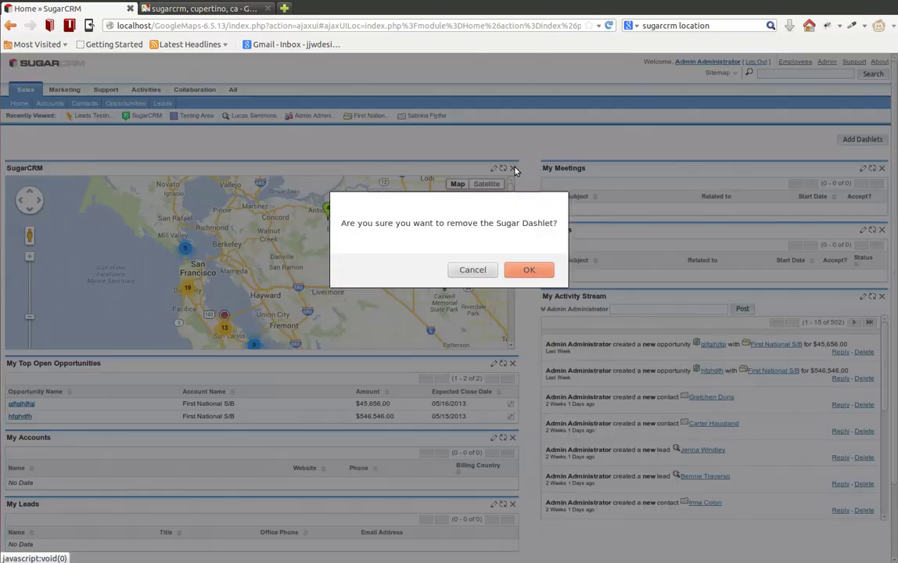
pyautogui.click(527, 269)
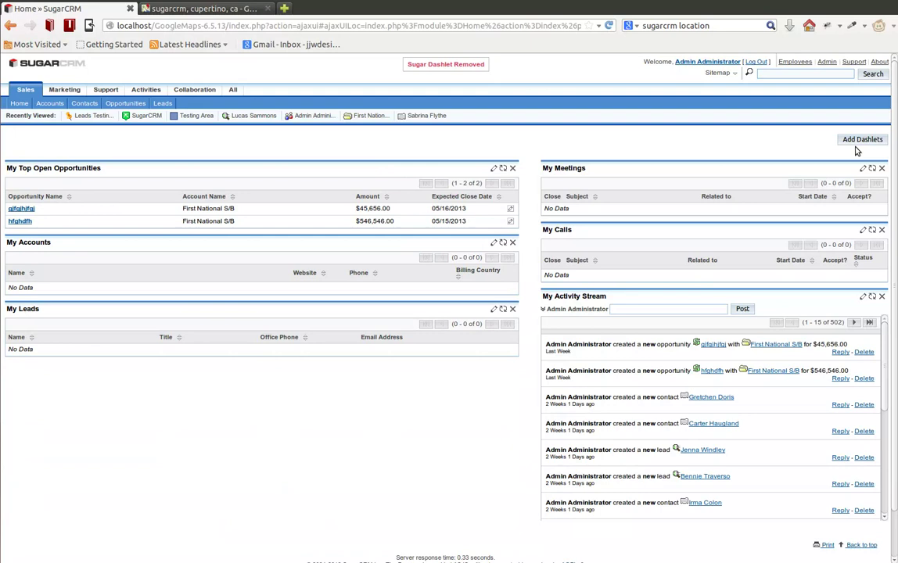
# - Add a Web dashlet whose website is the copied leads-map iframe URL
pyautogui.click(860, 140)
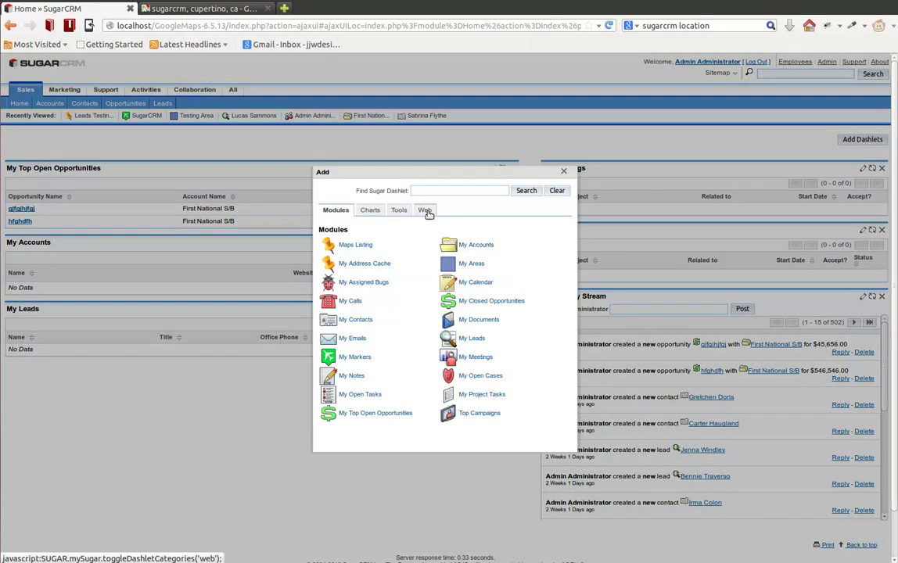
pyautogui.click(427, 211)
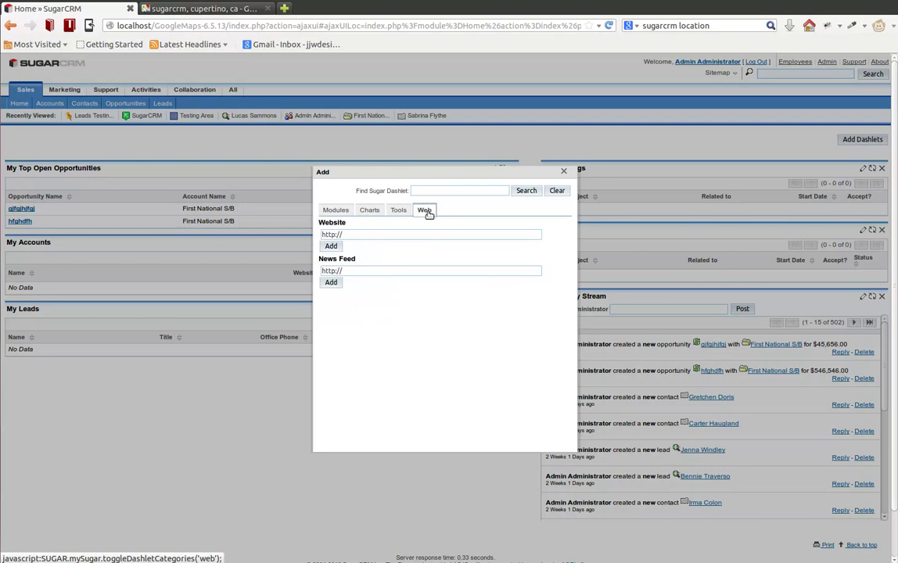
pyautogui.click(346, 233)
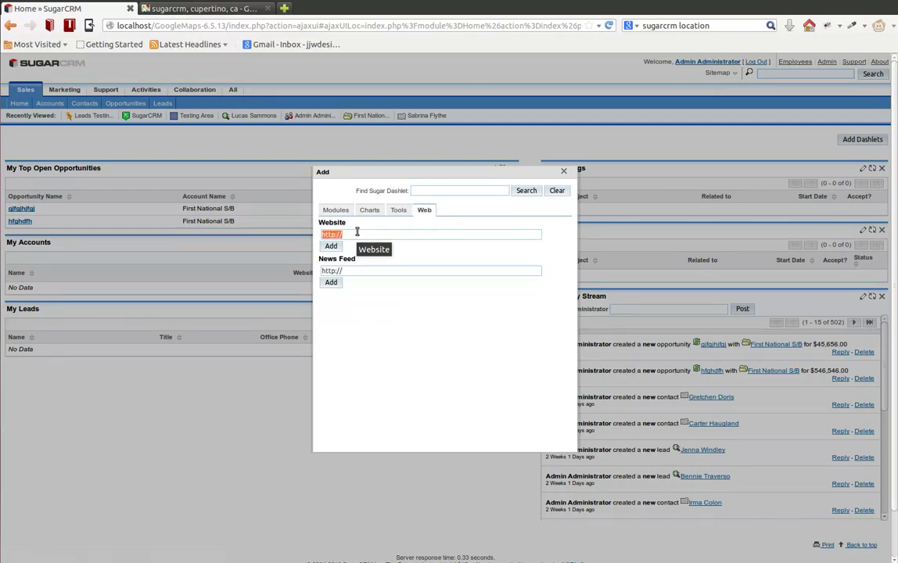
pyautogui.hotkey('ctrl', 'v')
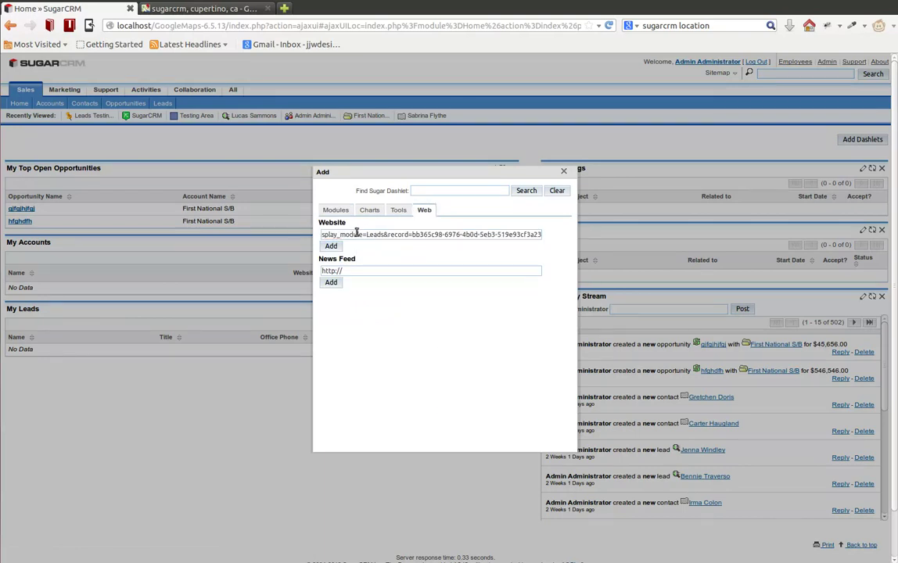
pyautogui.click(330, 246)
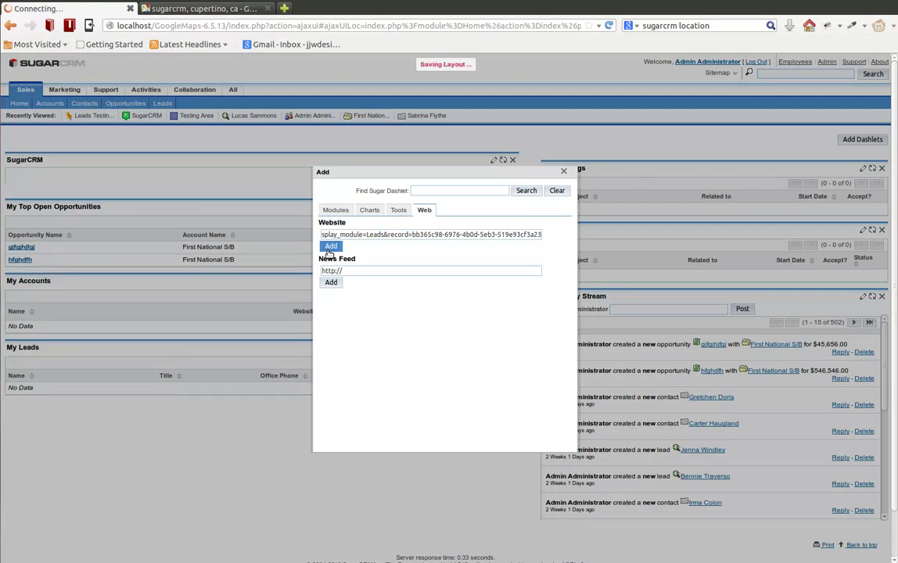
pyautogui.click(565, 173)
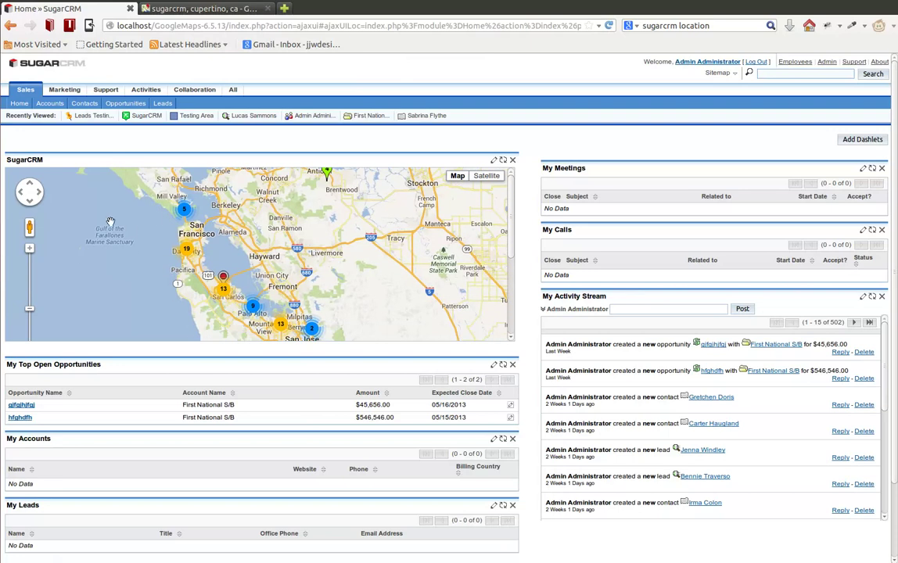
# - Pan the embedded Leads Testing Map dashlet, then bring up the All modules menu
pyautogui.moveTo(184, 310); pyautogui.dragTo(182, 274)
pyautogui.scroll(-1, 180, 272)
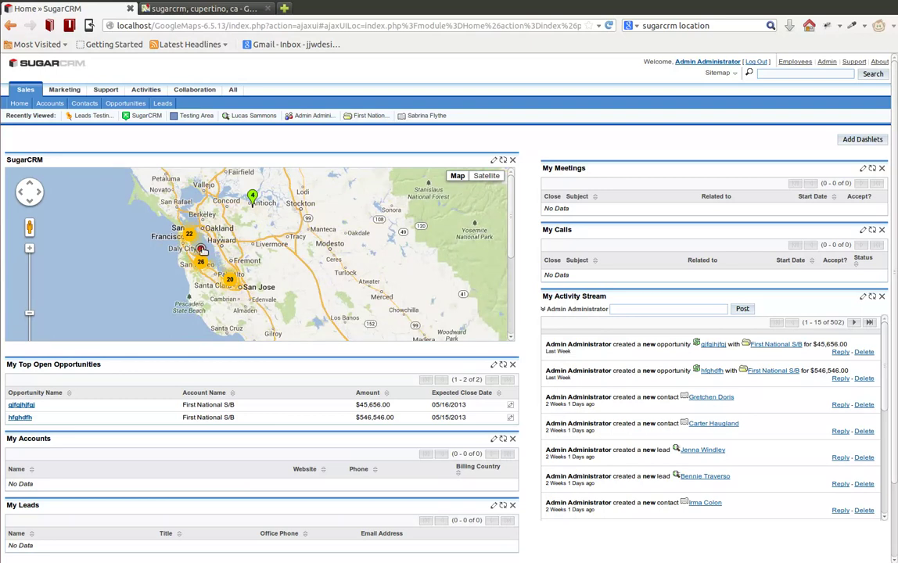
pyautogui.moveTo(202, 251)
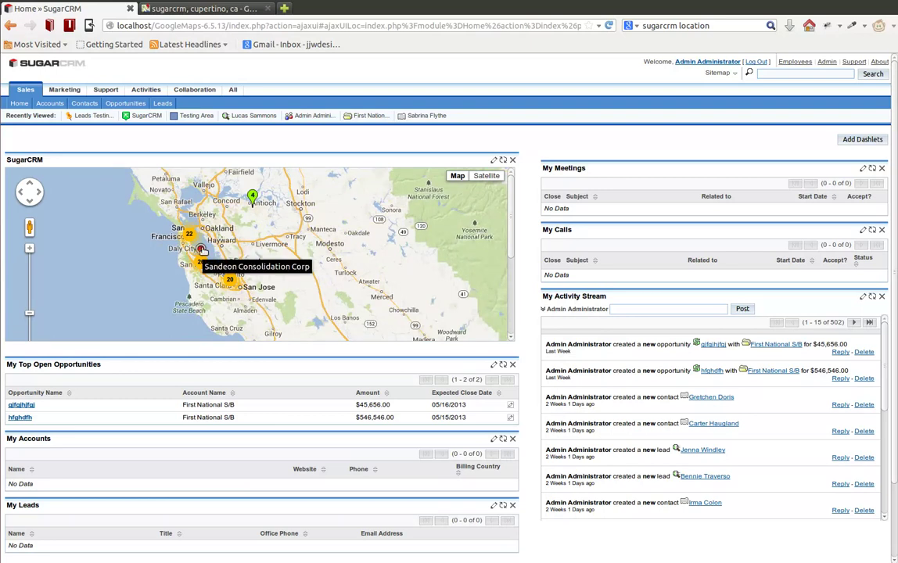
pyautogui.moveTo(273, 265); pyautogui.dragTo(297, 267)
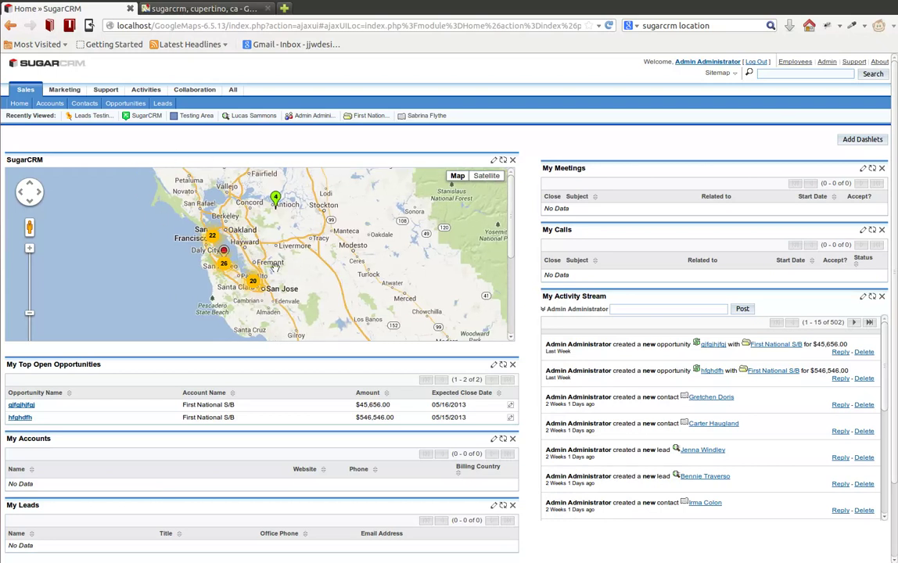
pyautogui.click(233, 89)
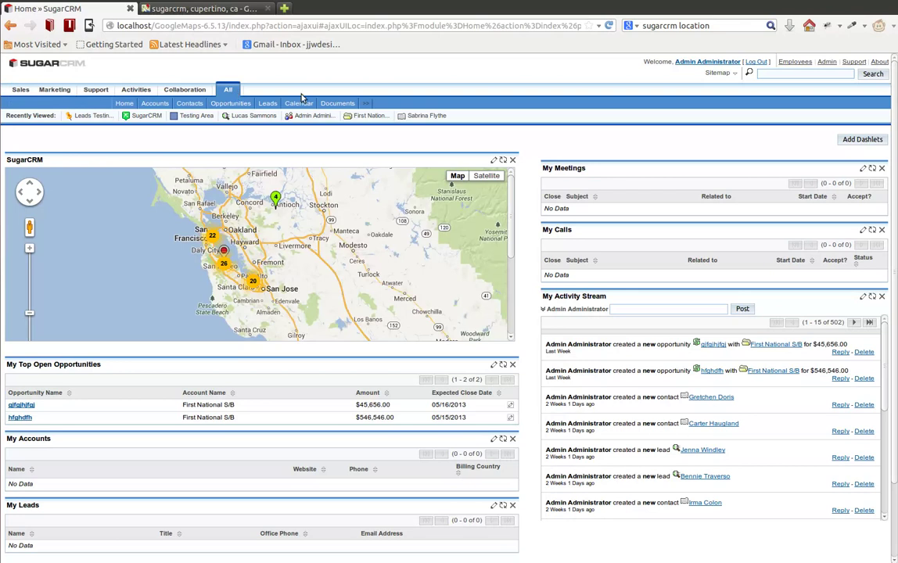
pyautogui.moveTo(365, 102)
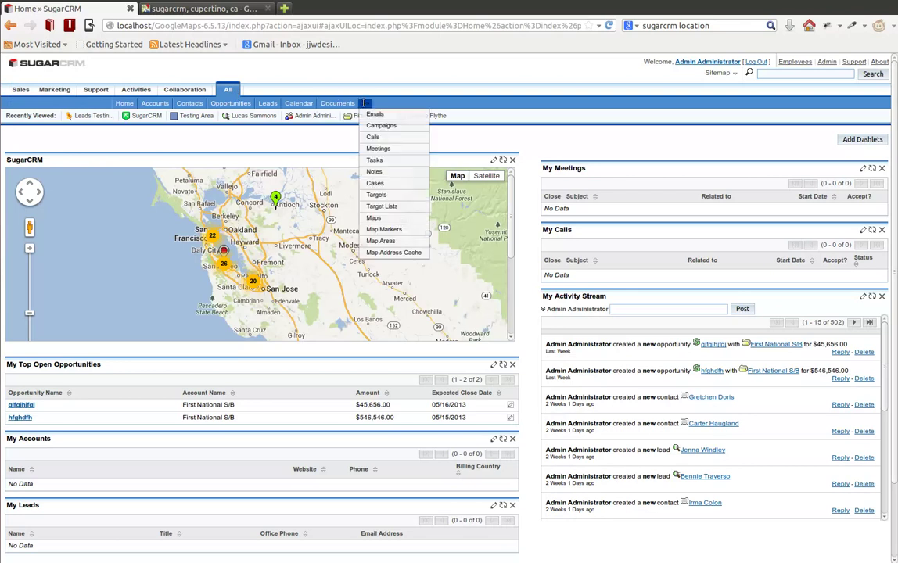
# - Open the Leads Testing Map record and link the existing Testing Area under Areas
pyautogui.click(376, 219)
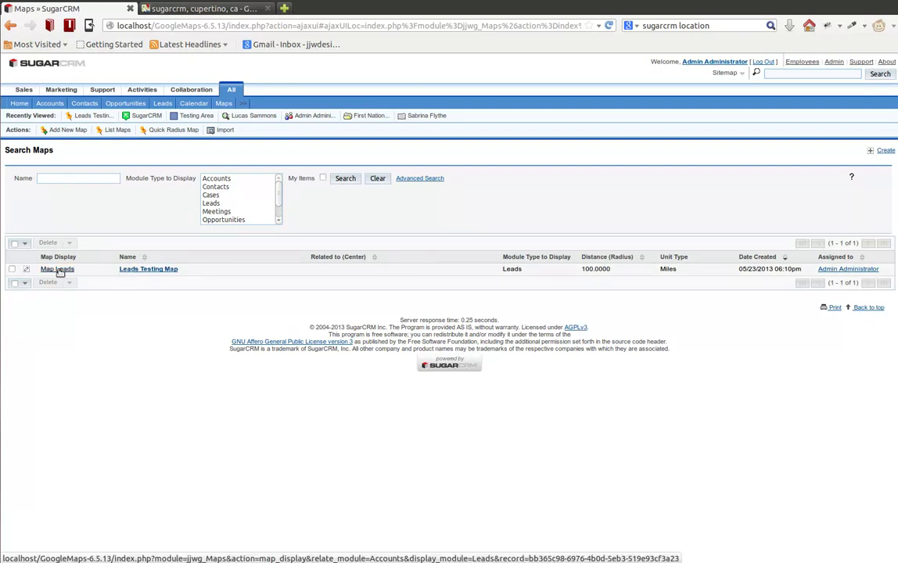
pyautogui.click(149, 269)
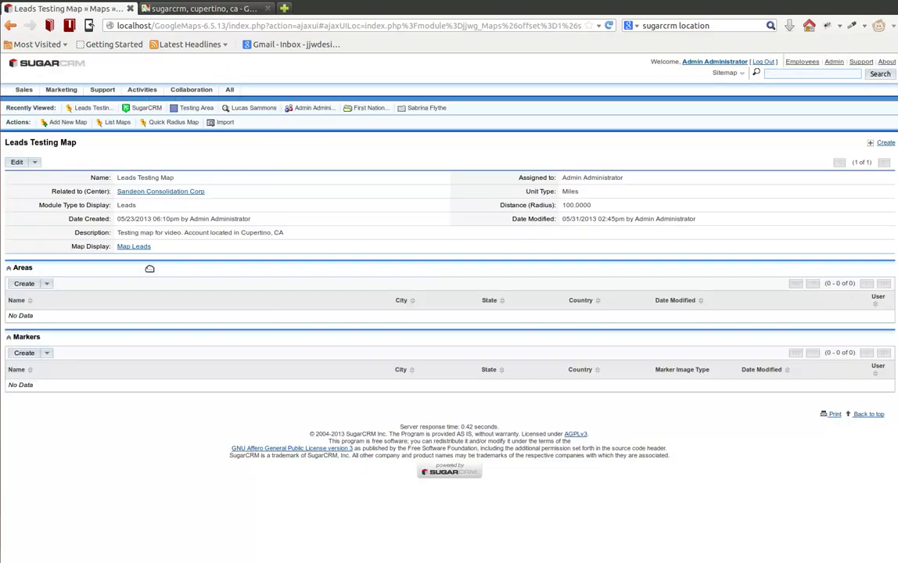
pyautogui.click(21, 285)
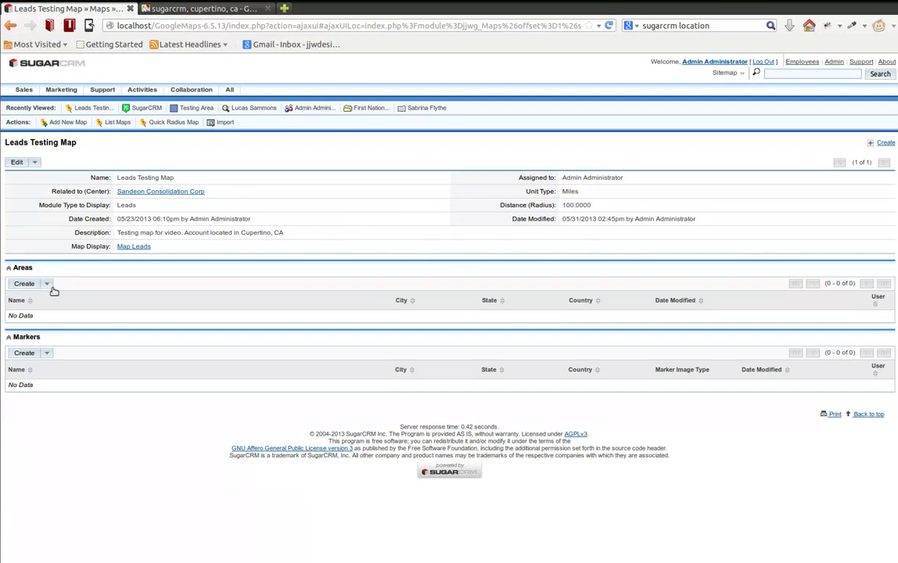
pyautogui.click(47, 285)
pyautogui.click(26, 298)
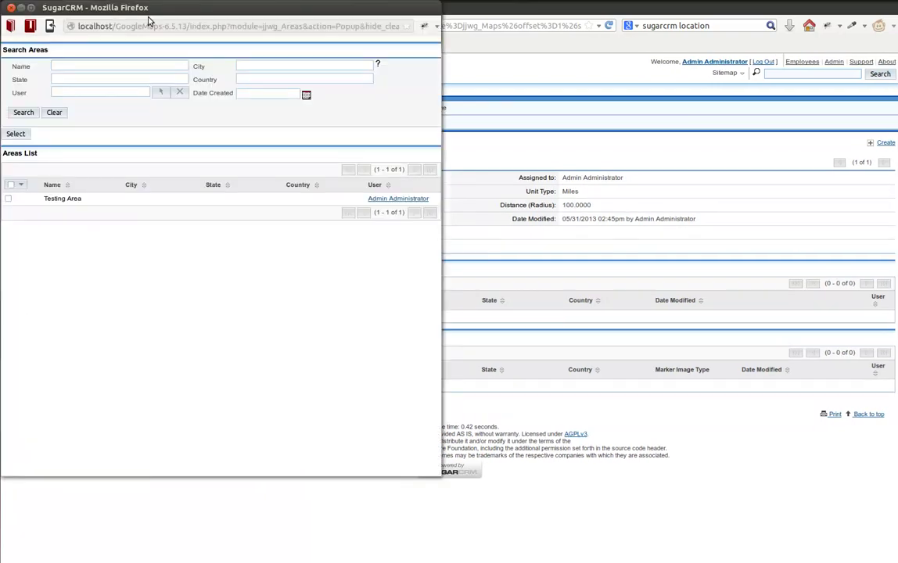
pyautogui.moveTo(158, 18); pyautogui.dragTo(258, 45)
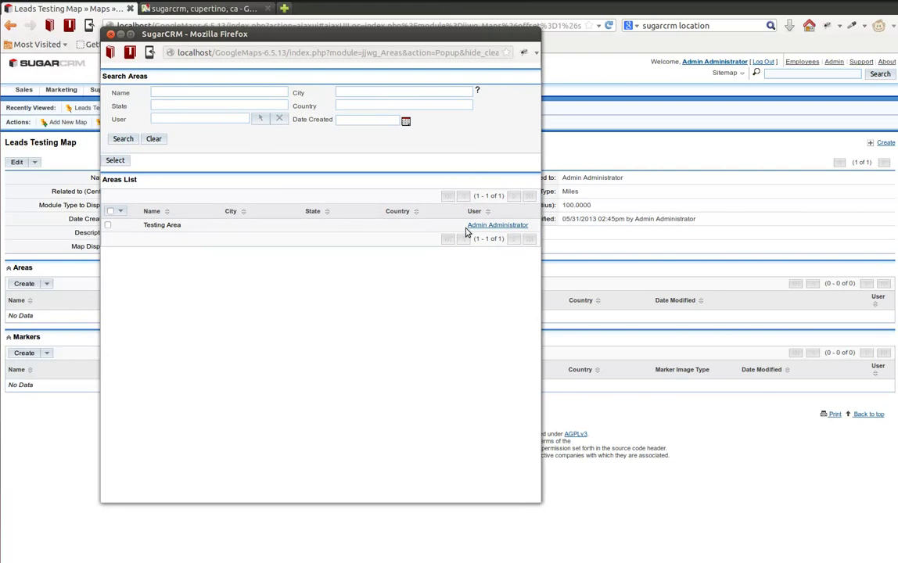
pyautogui.click(108, 226)
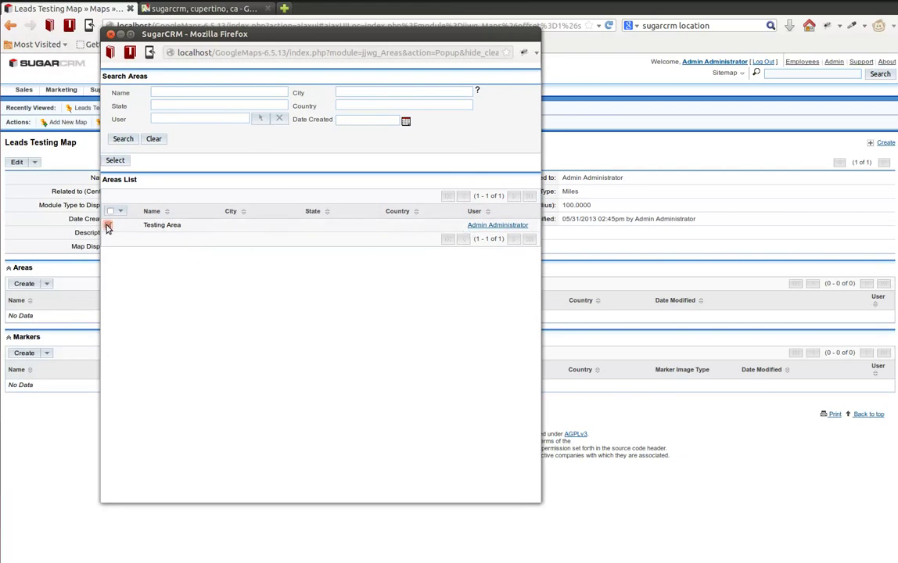
pyautogui.click(115, 161)
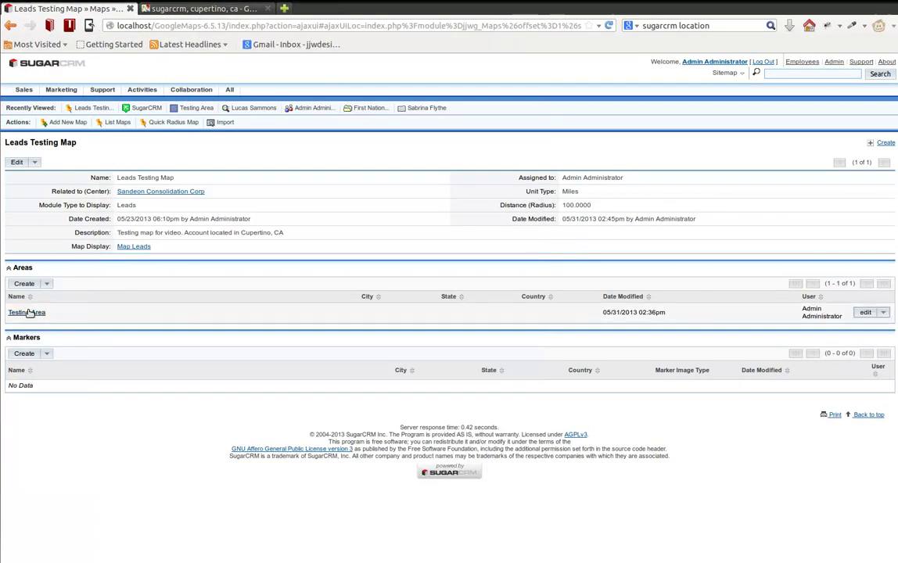
# - Link the existing SugarCRM marker (Cupertino, CA) under Markers
pyautogui.click(43, 356)
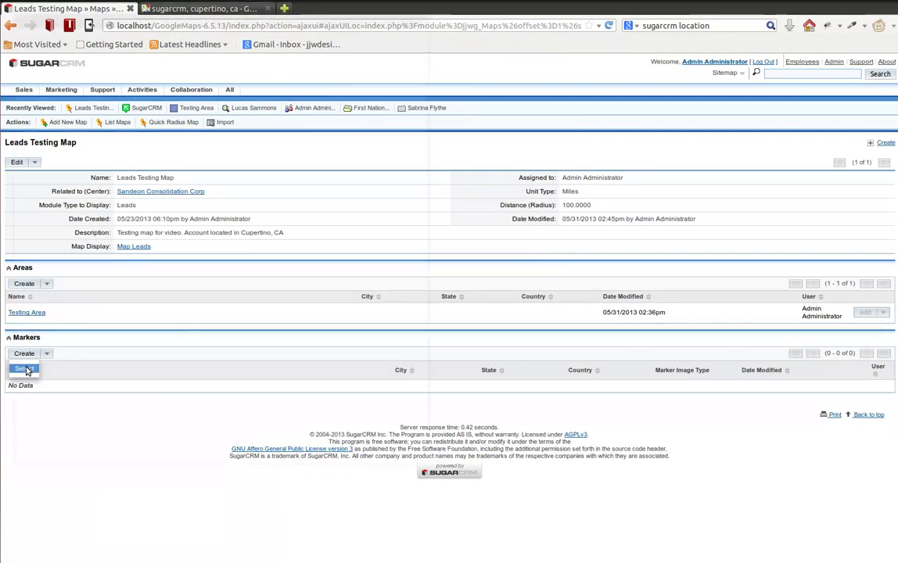
pyautogui.click(25, 370)
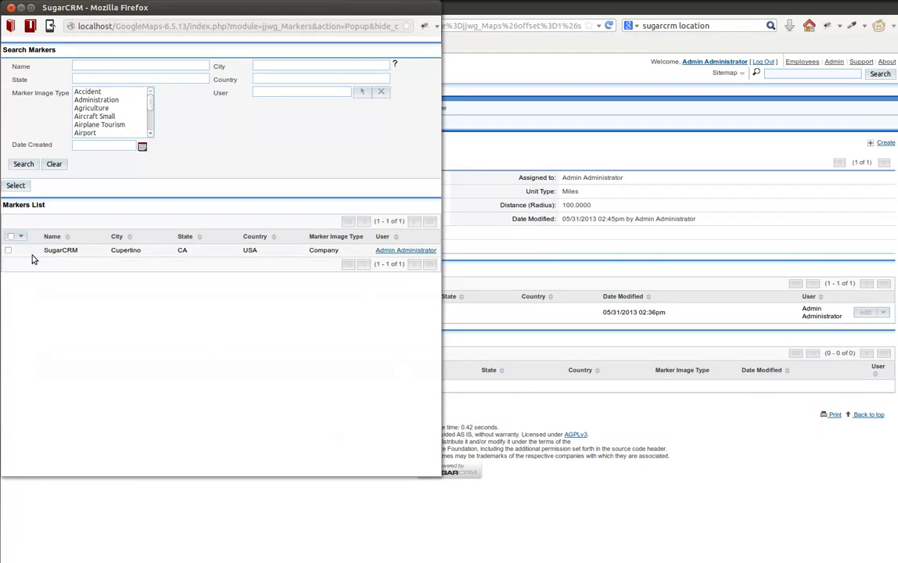
pyautogui.click(8, 251)
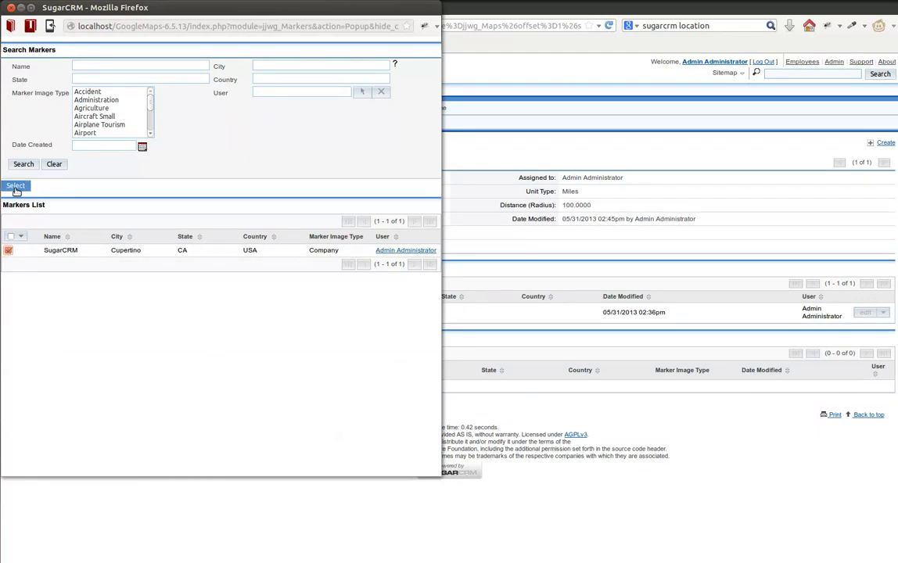
pyautogui.click(16, 187)
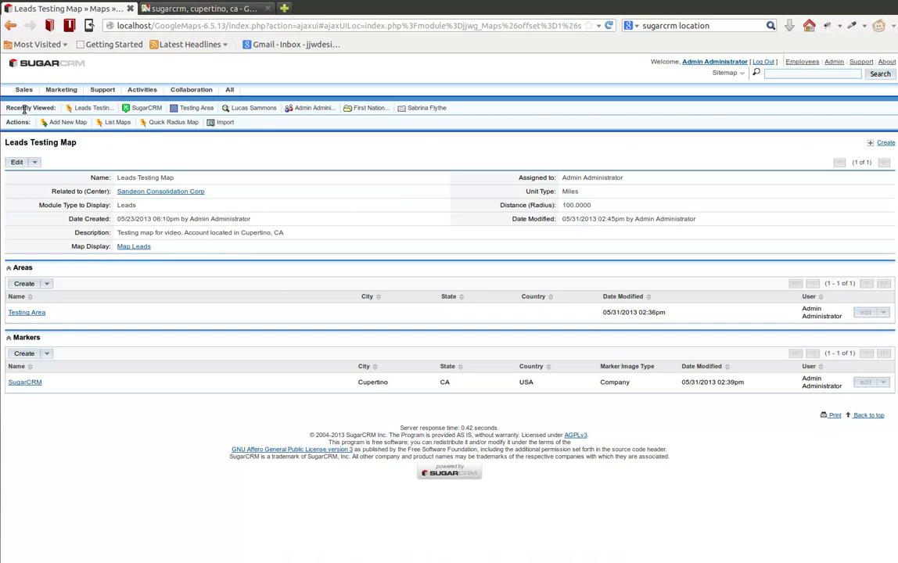
# - On Home, pan the map dashlet and inspect the shaded Testing Area polygon's details
pyautogui.moveTo(23, 86)
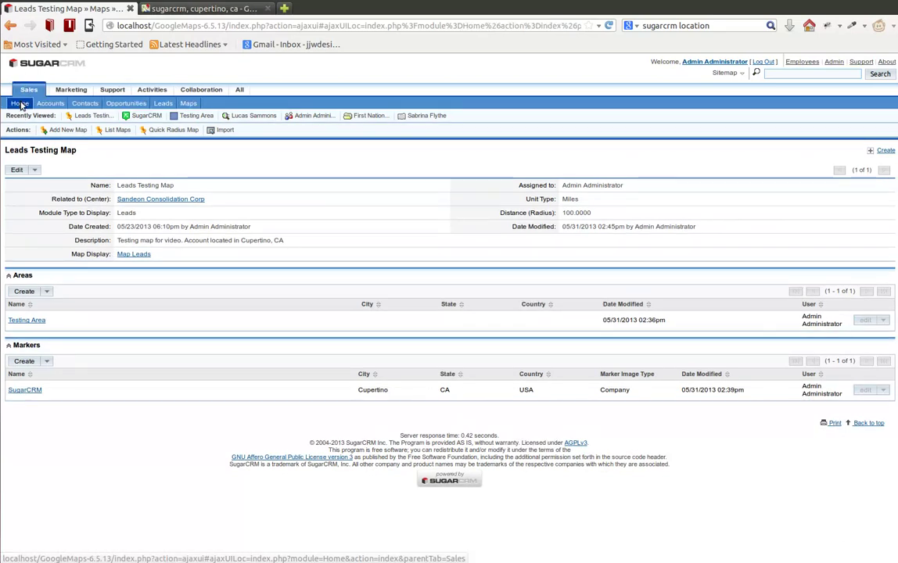
pyautogui.click(20, 104)
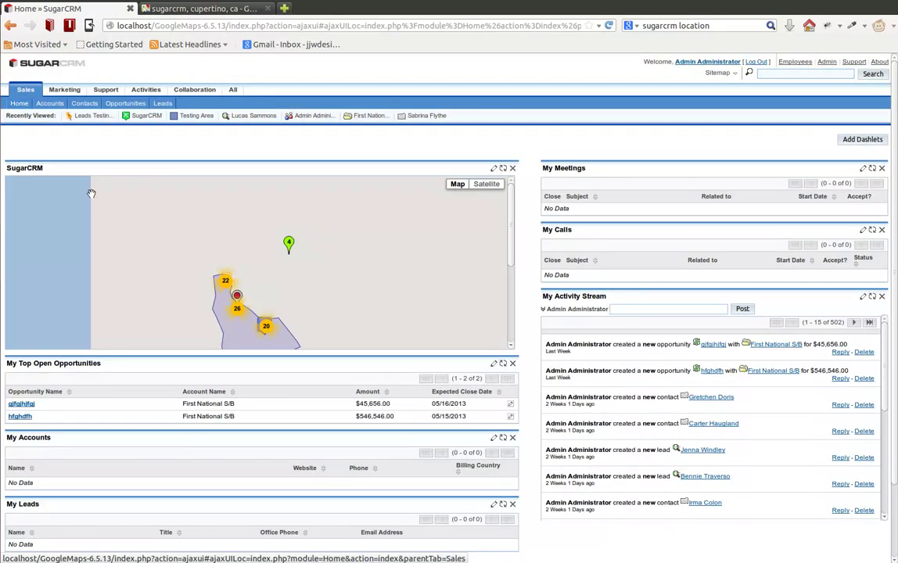
pyautogui.moveTo(305, 289); pyautogui.dragTo(302, 252)
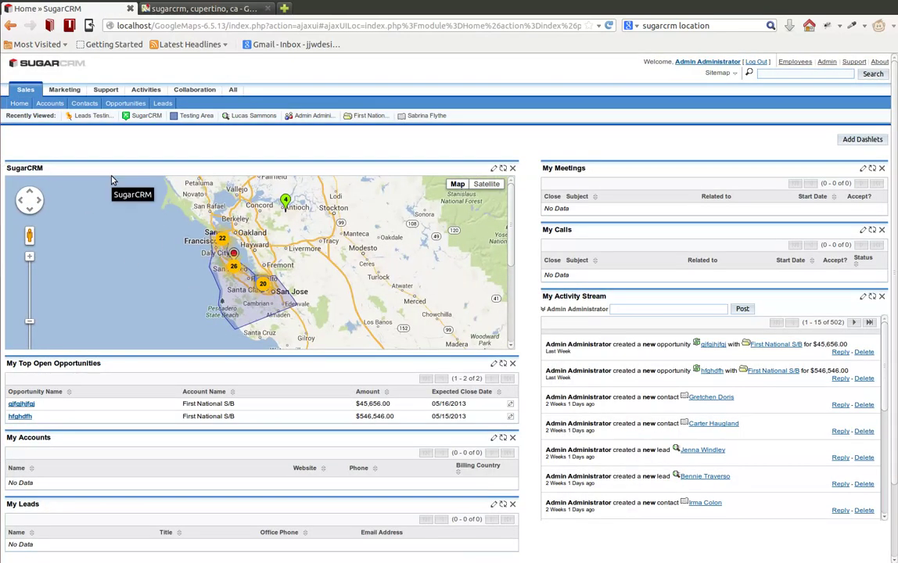
pyautogui.click(212, 273)
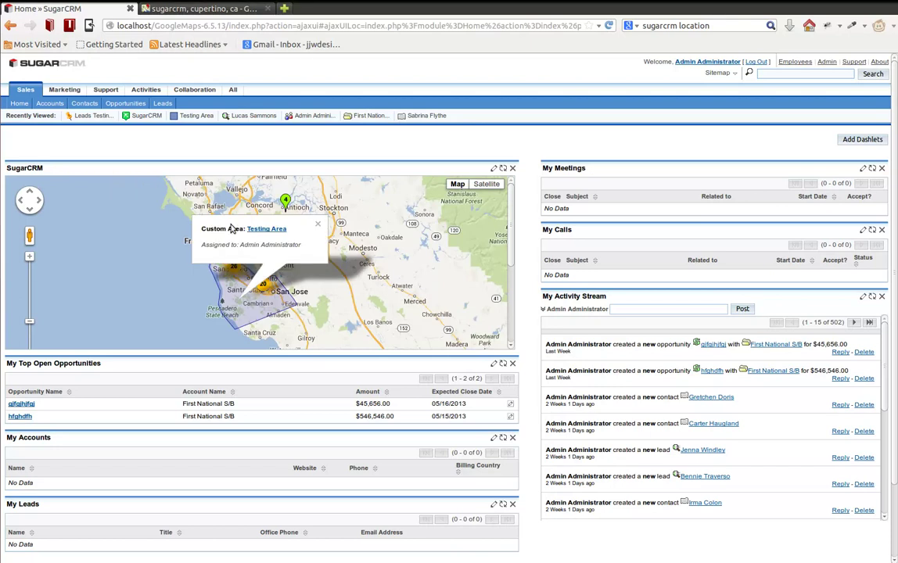
pyautogui.click(317, 228)
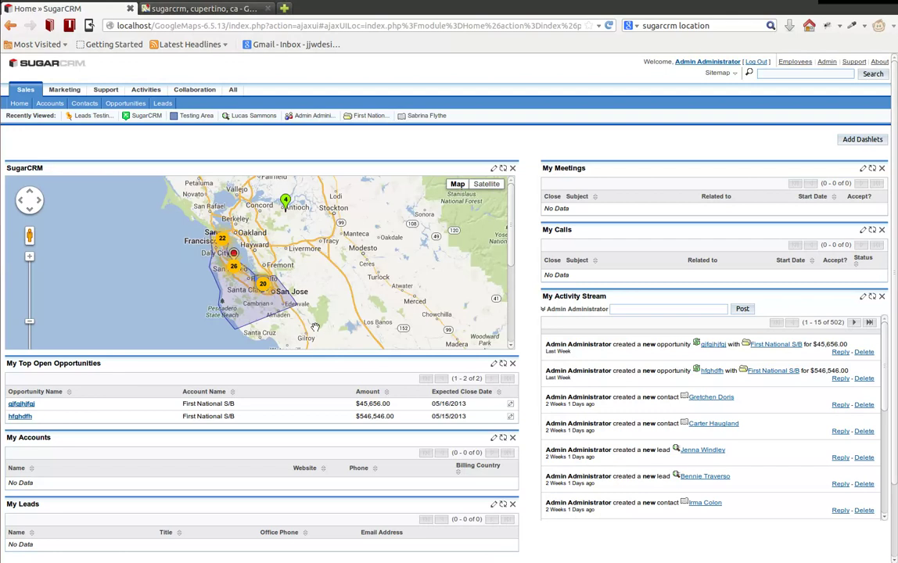
pyautogui.scroll(-1, 281, 269)
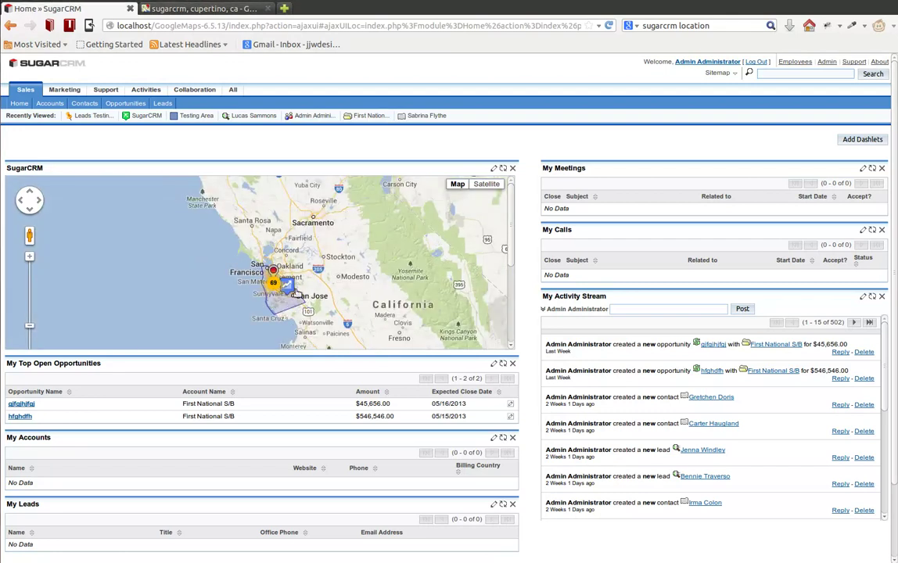
pyautogui.scroll(3, 295, 293)
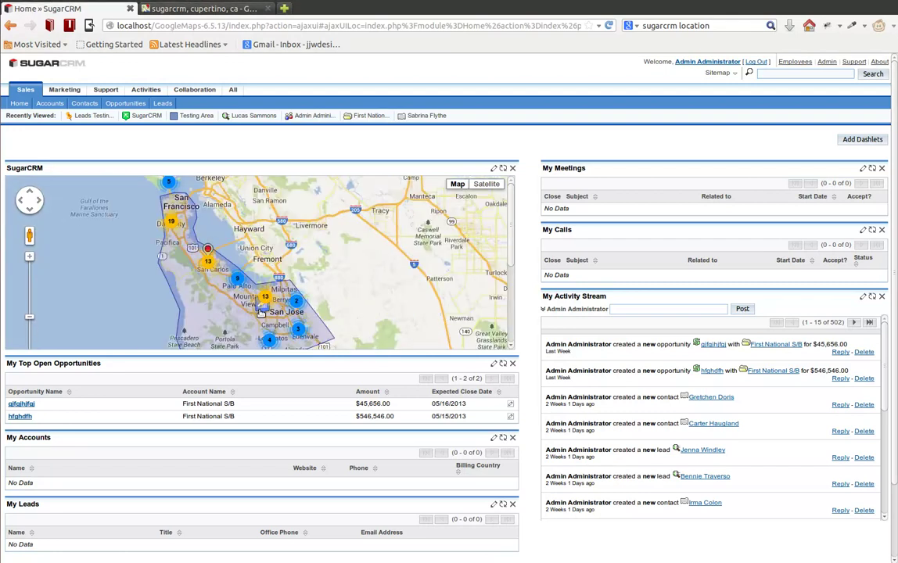
pyautogui.scroll(1, 262, 312)
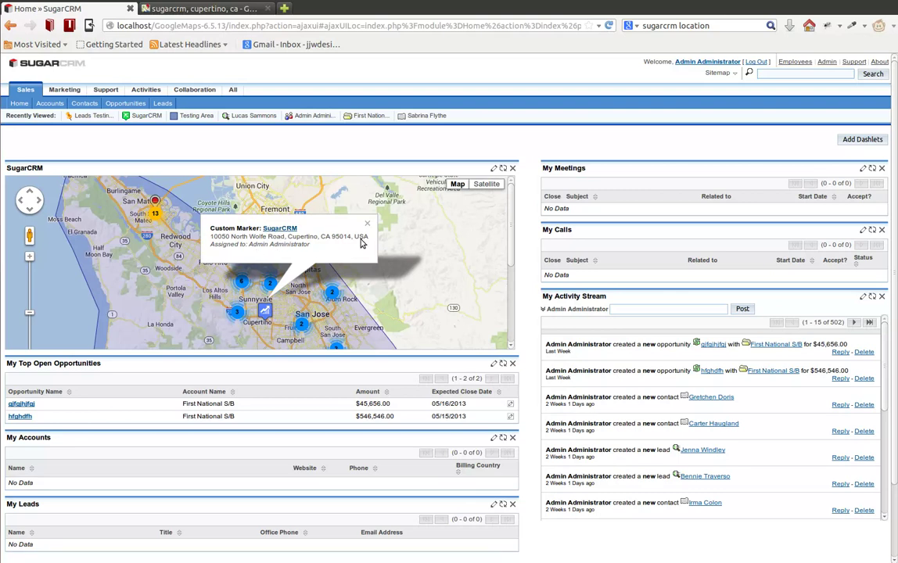
# - Inspect the SugarCRM marker's address details, then adjust the map view
pyautogui.moveTo(361, 241); pyautogui.dragTo(210, 238)
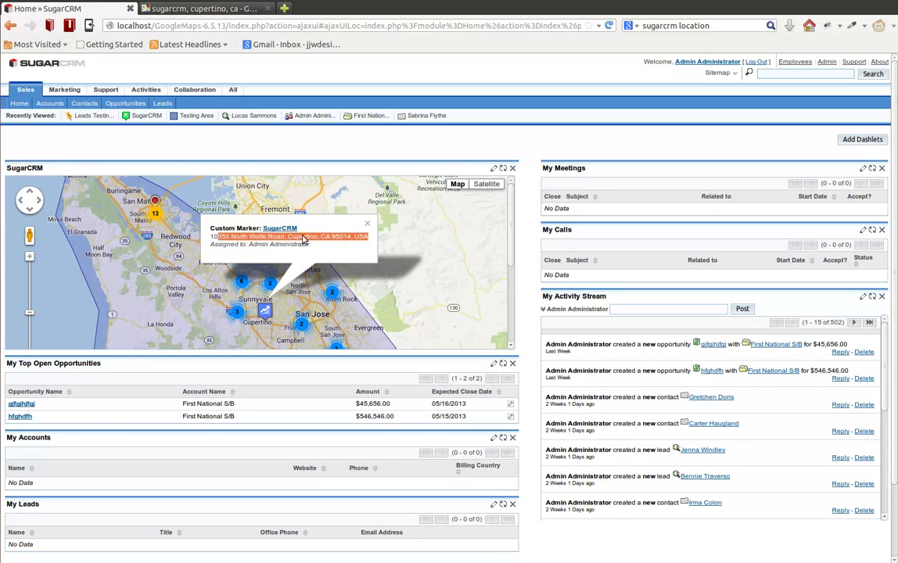
pyautogui.click(337, 235)
pyautogui.click(329, 205)
pyautogui.scroll(-1, 305, 235)
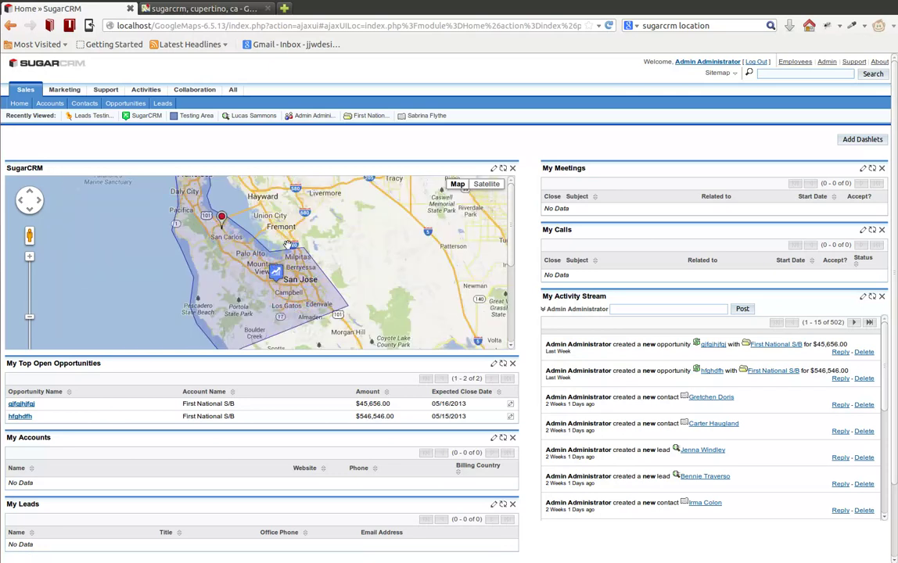
pyautogui.scroll(-1, 356, 270)
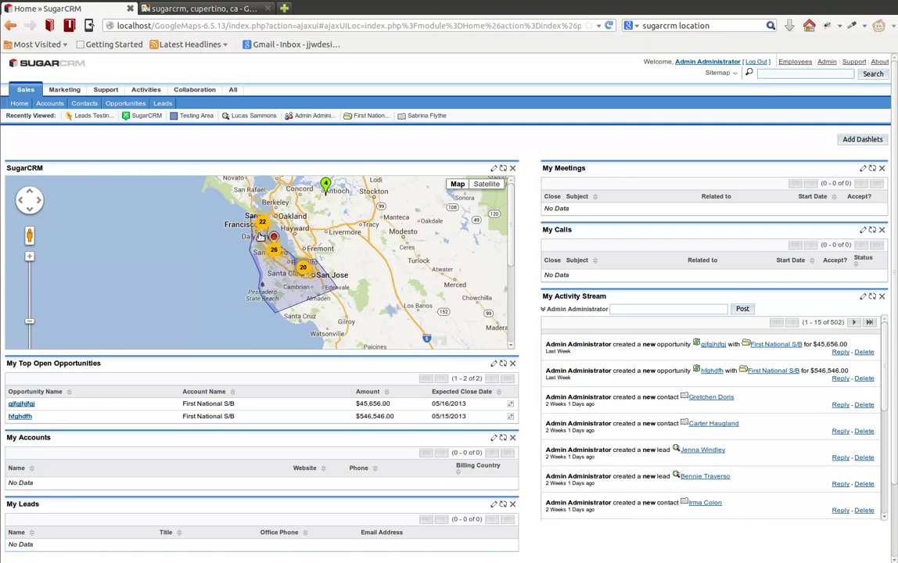
pyautogui.moveTo(266, 298); pyautogui.dragTo(258, 301)
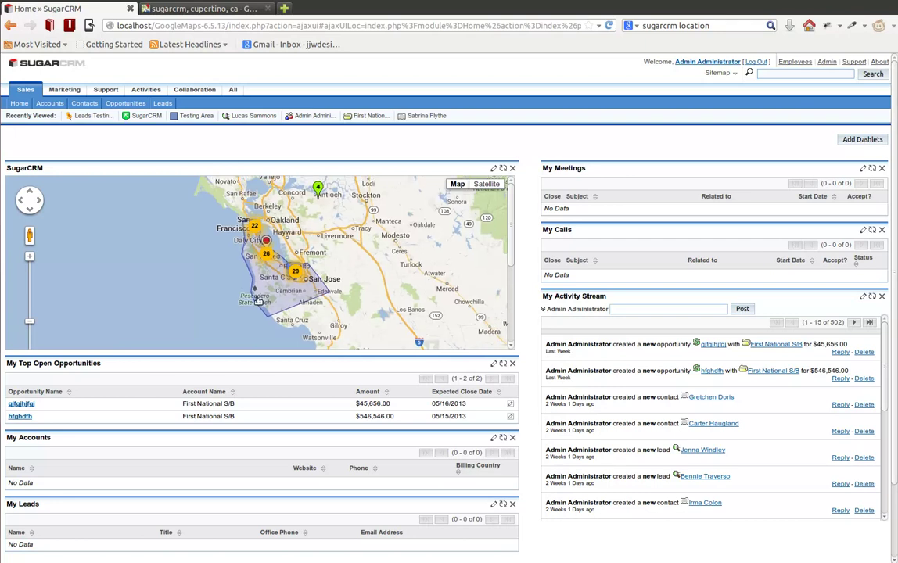
pyautogui.scroll(1, 258, 301)
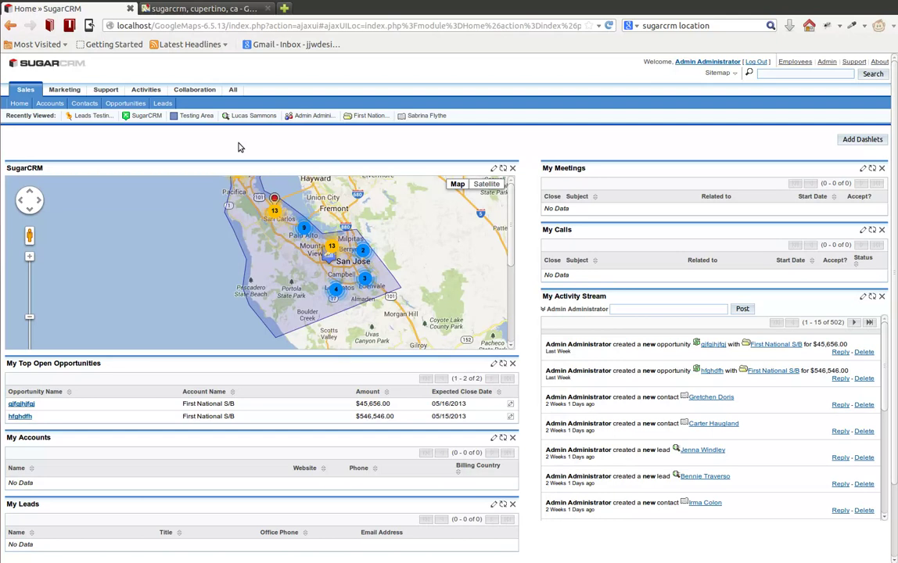
# - Remove the map dashlet from Home and reopen the Leads Testing Map from recently viewed
pyautogui.click(513, 168)
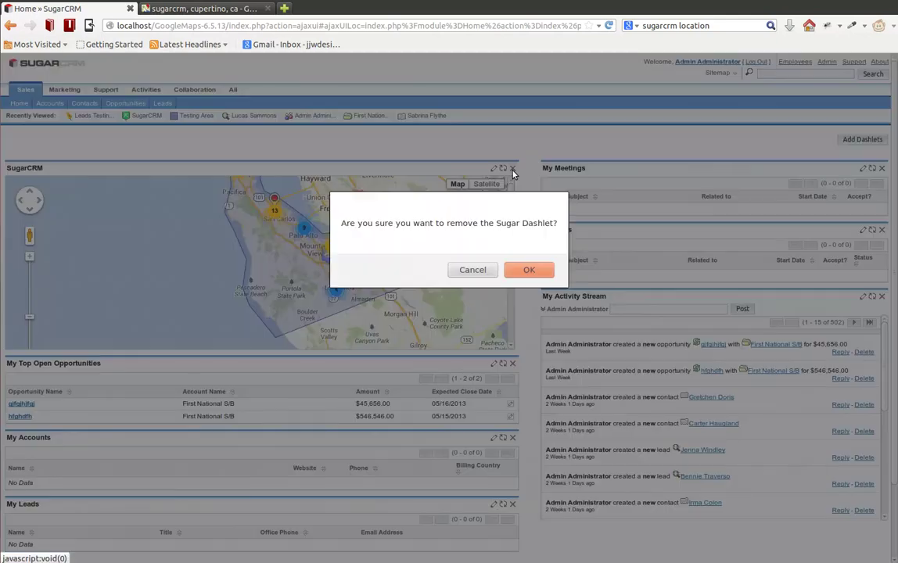
pyautogui.click(528, 270)
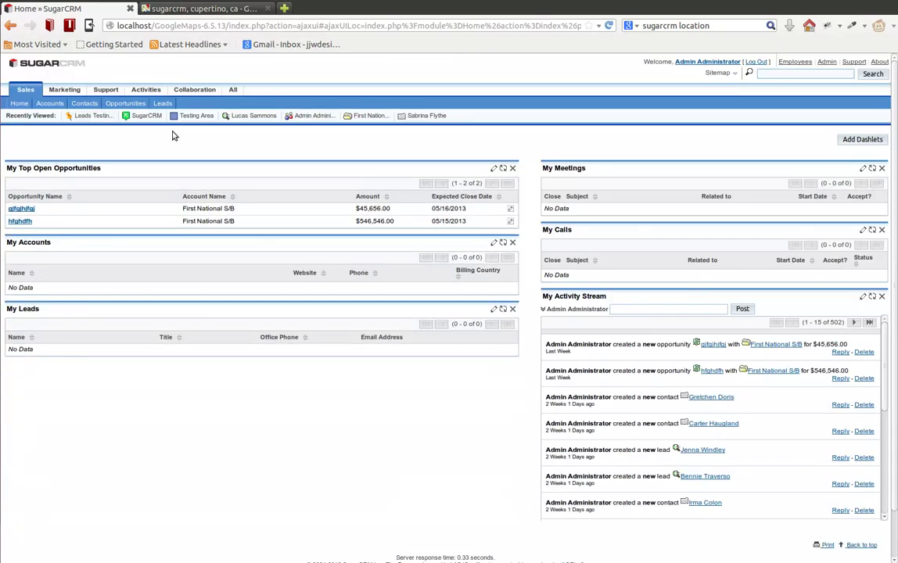
pyautogui.click(233, 90)
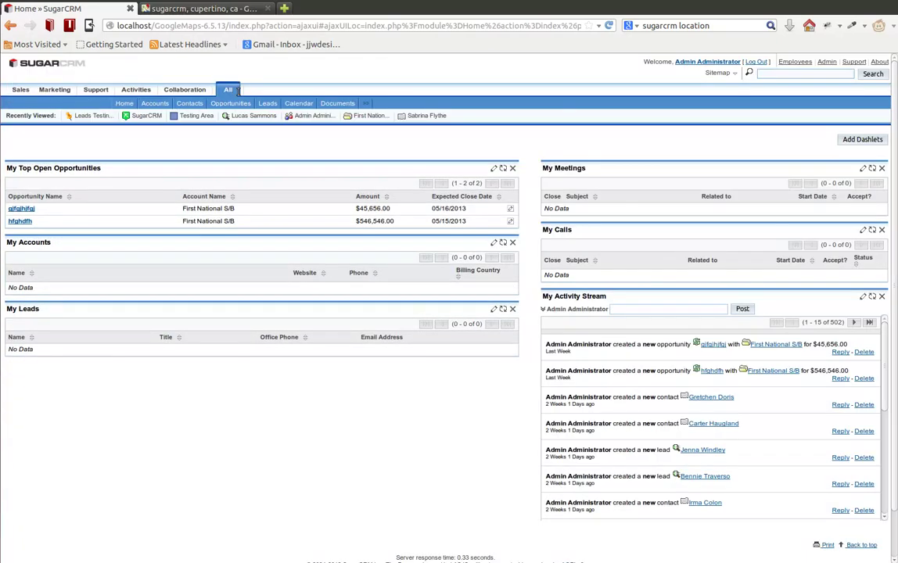
pyautogui.click(86, 116)
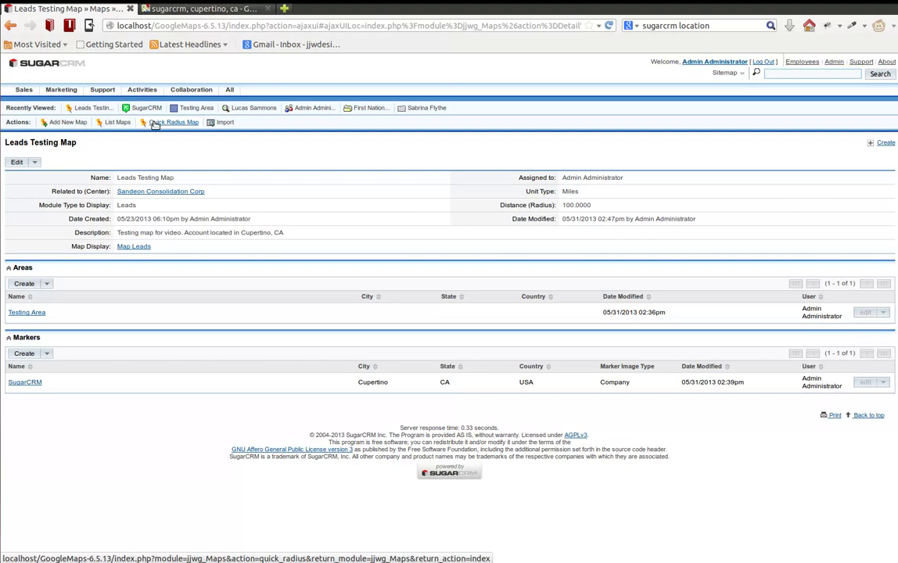
# - Generate a Quick Radius Map of Leads within 100 miles of Cupertino, CA
pyautogui.click(155, 123)
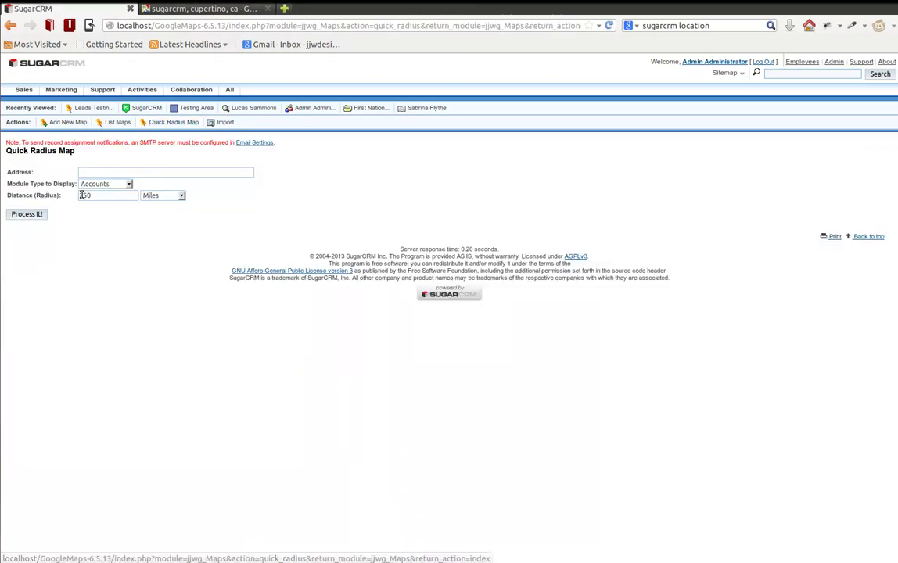
pyautogui.click(128, 184)
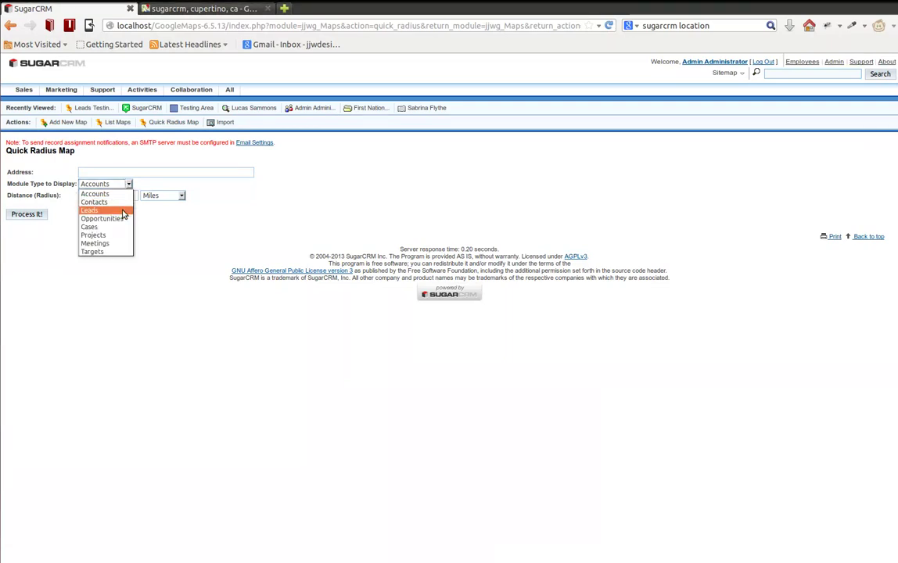
pyautogui.click(123, 211)
pyautogui.click(122, 172)
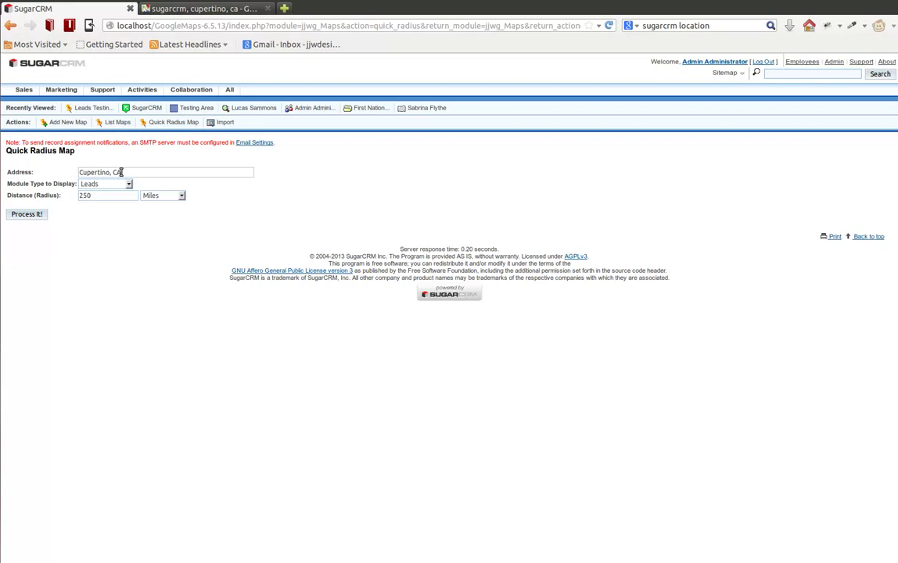
pyautogui.moveTo(99, 196); pyautogui.dragTo(66, 197)
pyautogui.write('100')
pyautogui.click(249, 200)
pyautogui.click(34, 218)
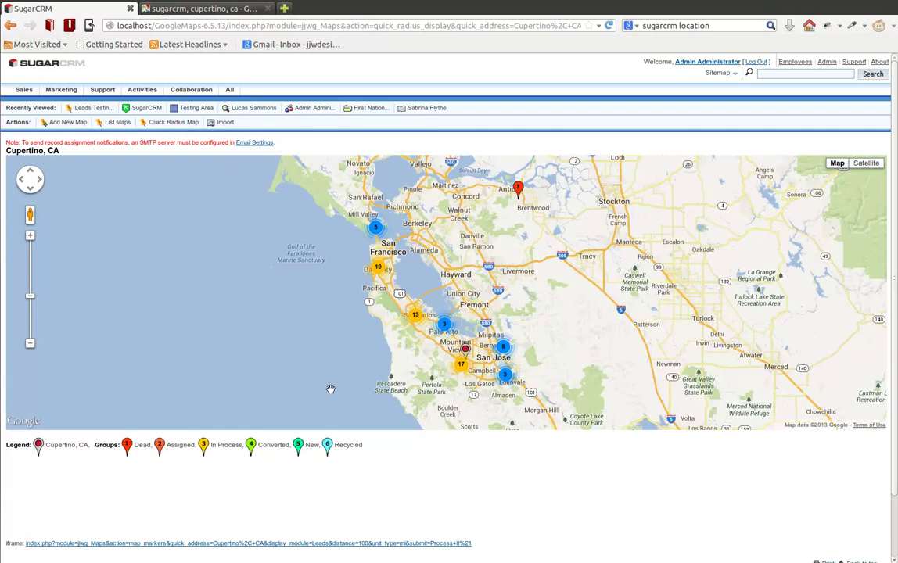
# - Copy the link address of the map's iframe URL listed beneath the legend
pyautogui.moveTo(531, 278); pyautogui.dragTo(514, 265)
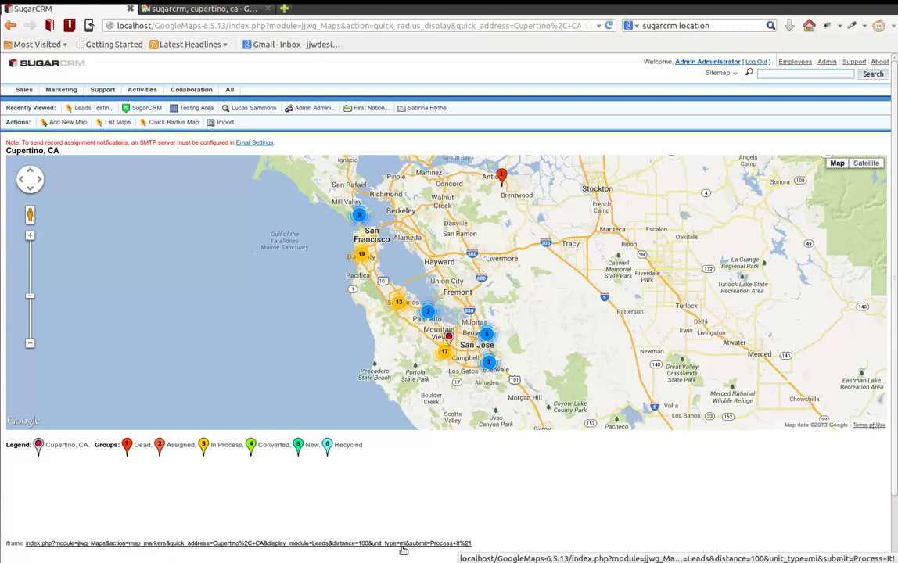
pyautogui.rightClick(279, 549)
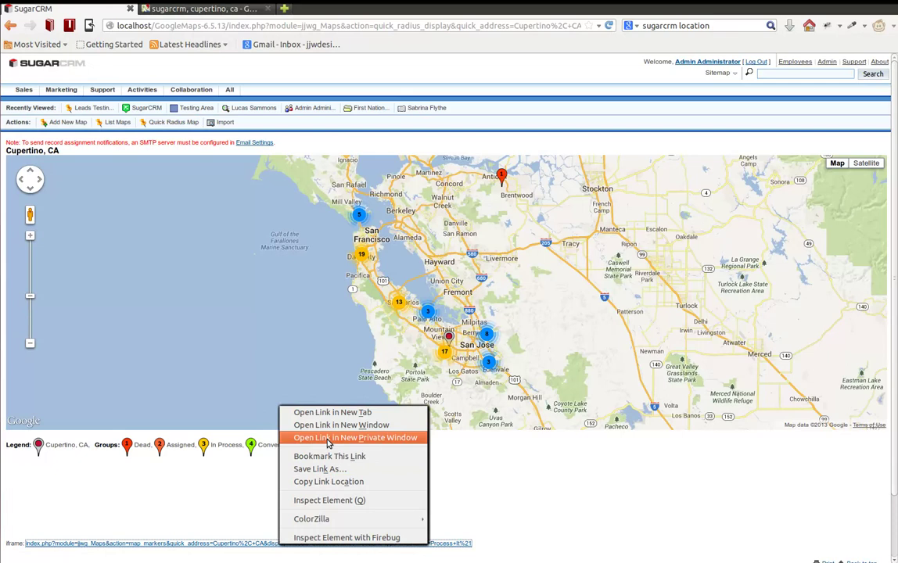
pyautogui.click(306, 483)
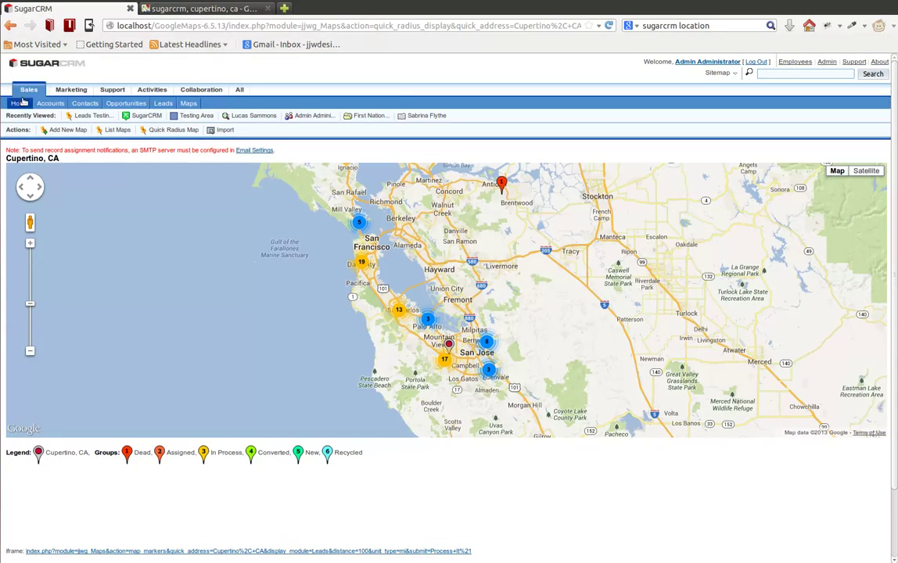
# - On the Home page, add a Web dashlet whose website is the copied map iframe link
pyautogui.click(21, 104)
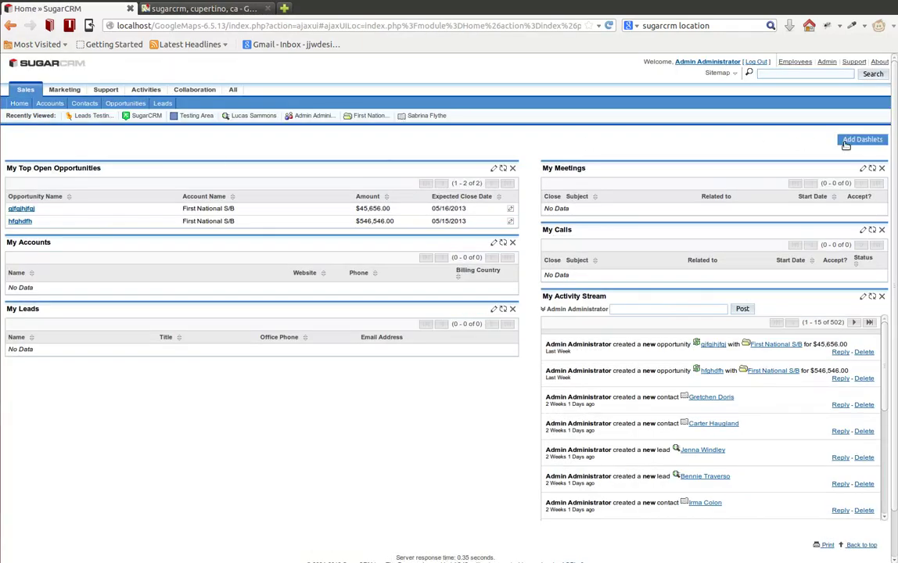
pyautogui.click(846, 143)
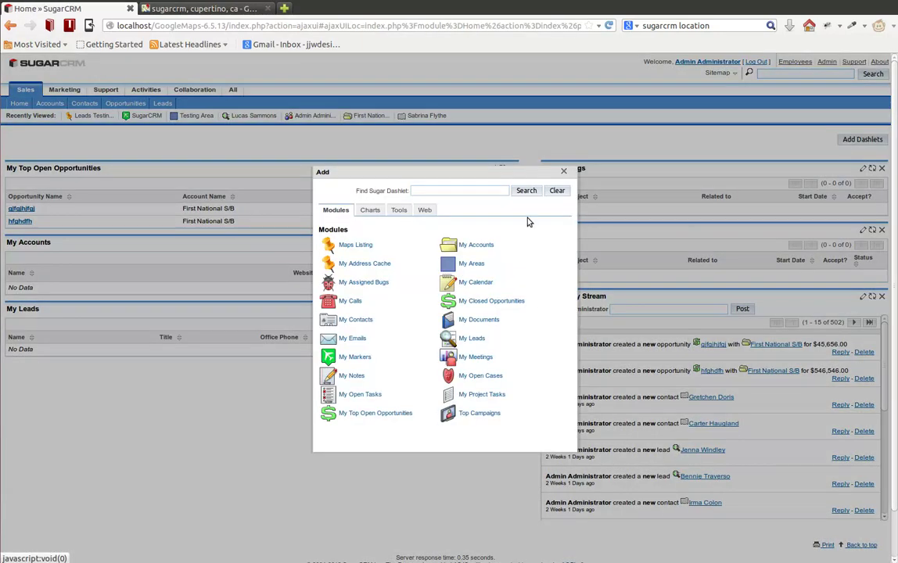
pyautogui.click(423, 211)
pyautogui.click(354, 236)
pyautogui.hotkey('ctrl', 'v')
pyautogui.click(331, 246)
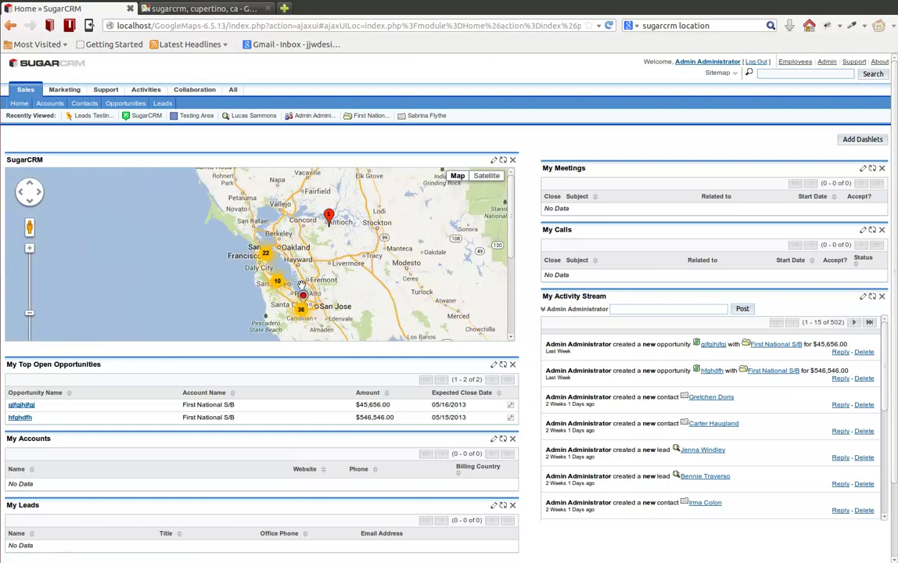
# - Pan the new dashlet's map to recentre the Cupertino leads
pyautogui.scroll(1, 301, 285)
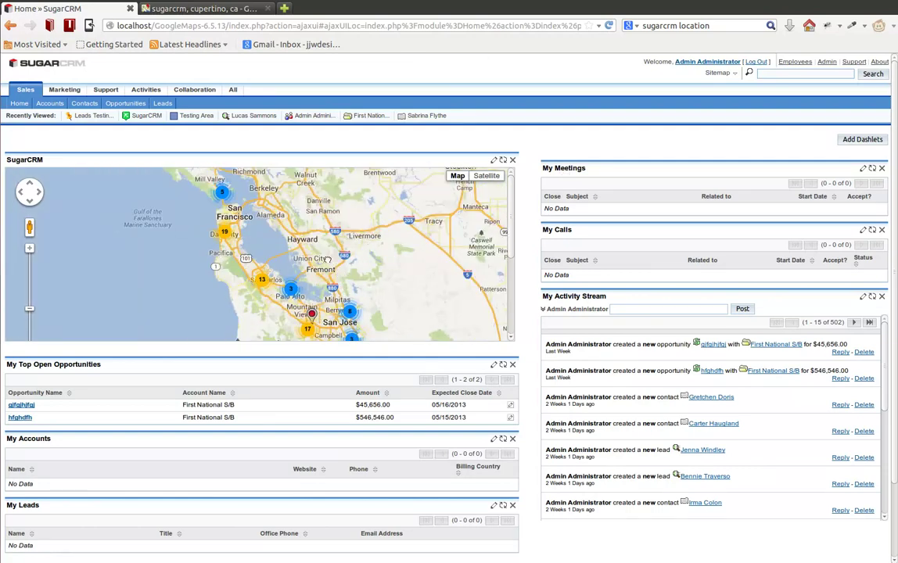
pyautogui.moveTo(314, 256); pyautogui.dragTo(293, 245)
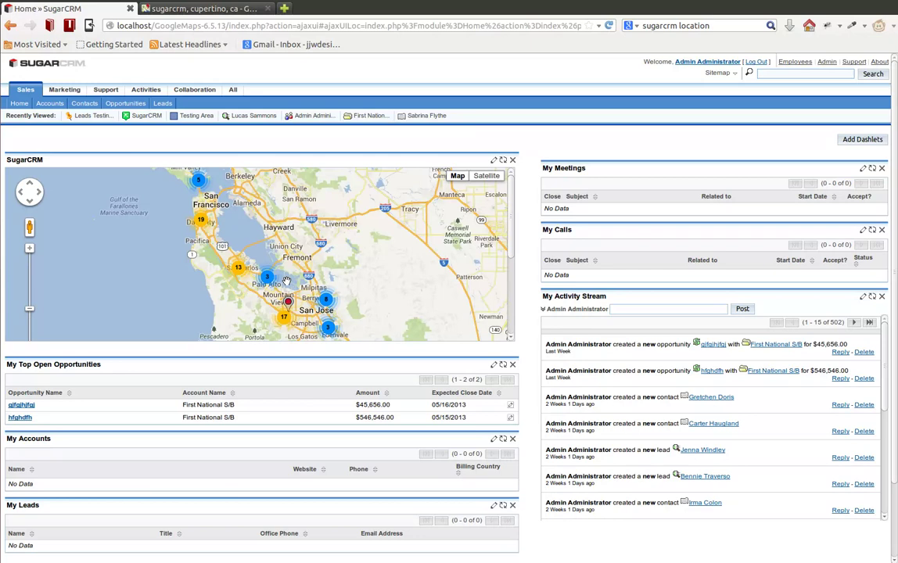
pyautogui.scroll(-1, 361, 249)
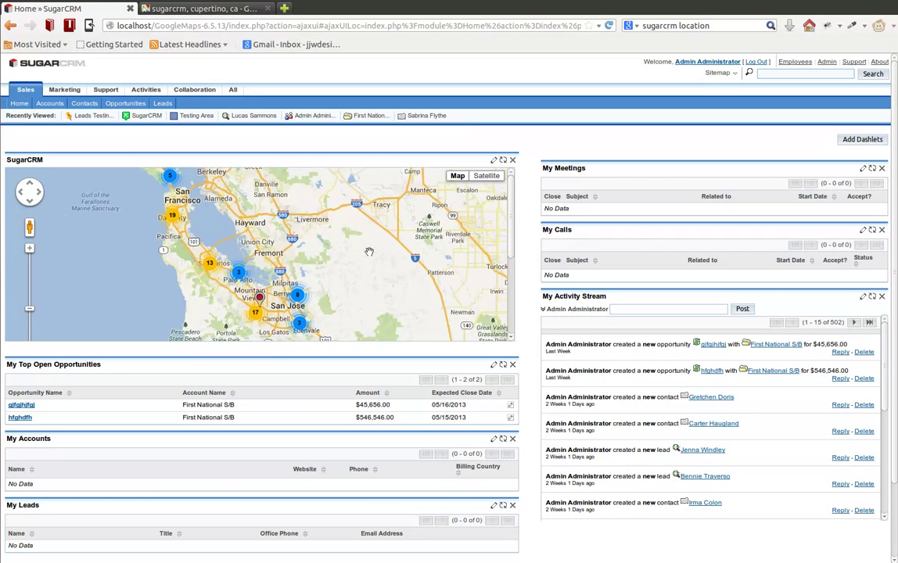
pyautogui.scroll(1, 395, 250)
# - Change the map dashlet's height from 315 to 450 pixels, leaving auto-refresh off
pyautogui.click(494, 161)
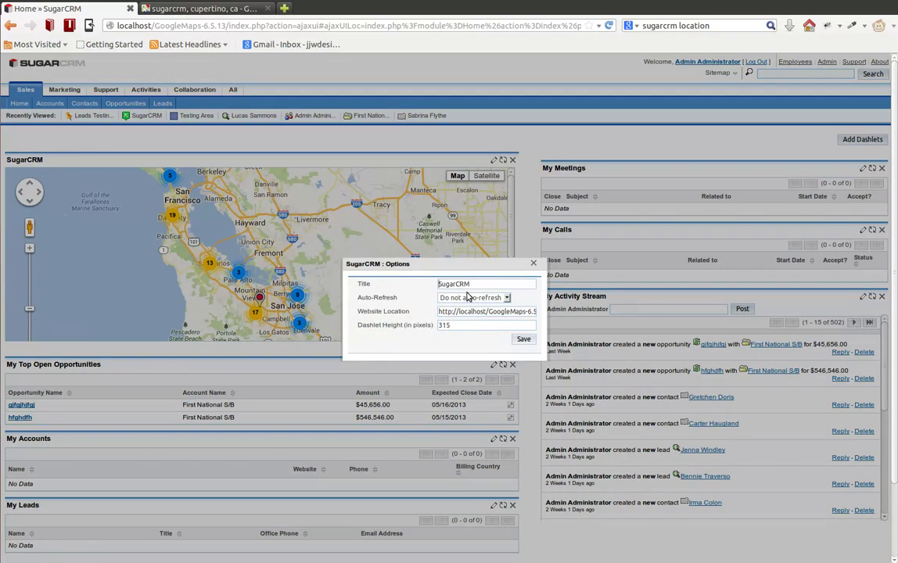
pyautogui.click(472, 298)
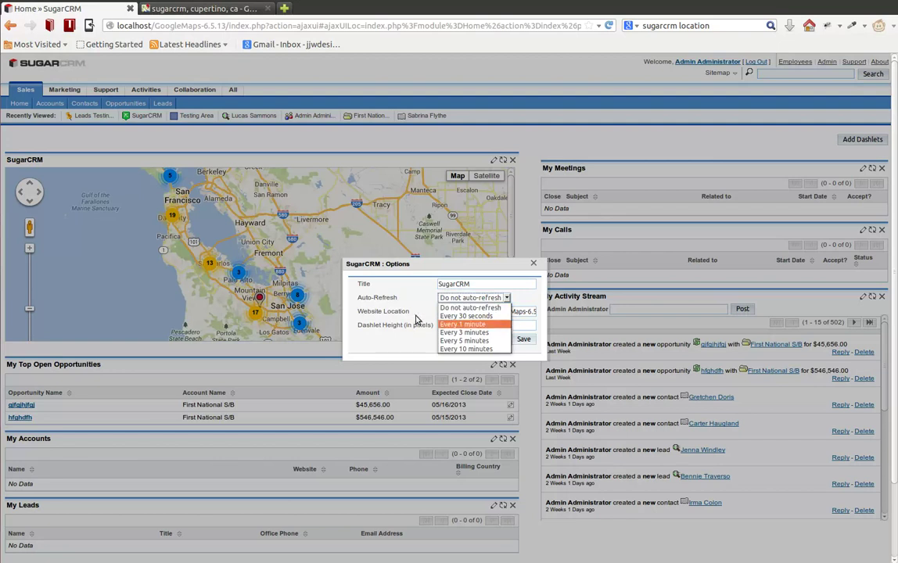
pyautogui.click(426, 312)
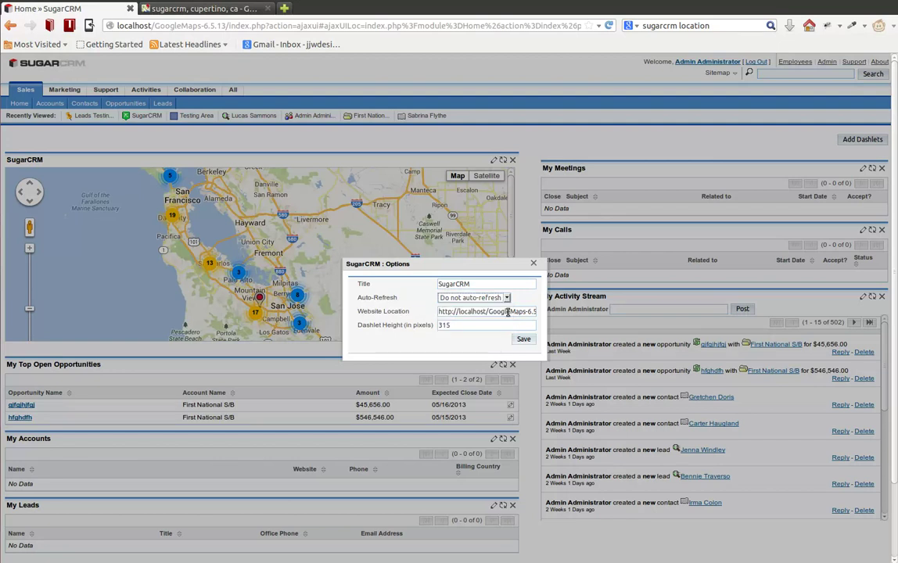
pyautogui.moveTo(461, 327); pyautogui.dragTo(397, 321)
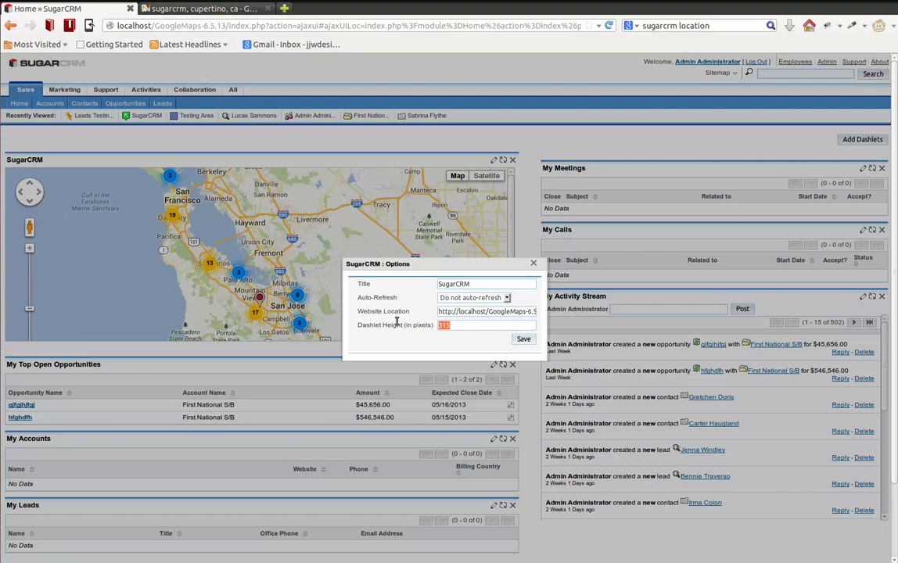
pyautogui.write('450')
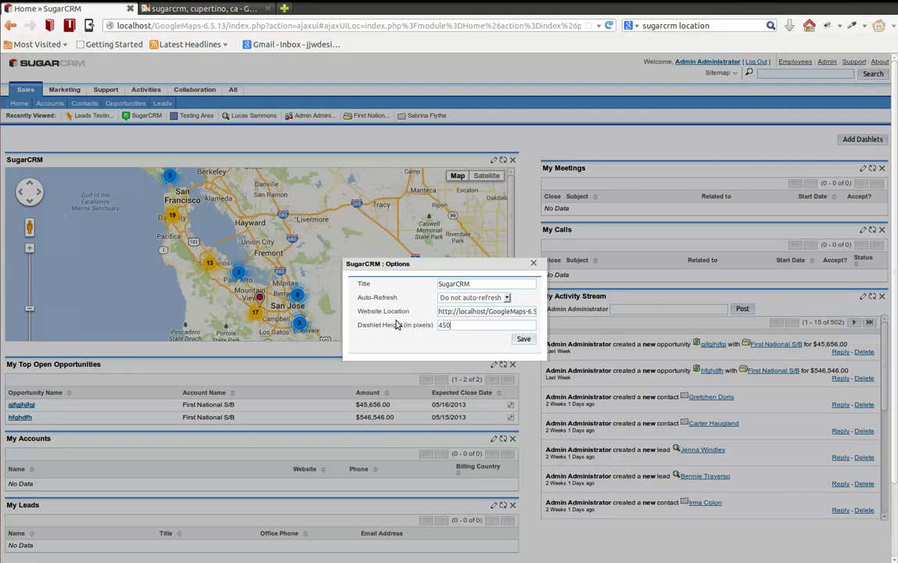
pyautogui.click(521, 340)
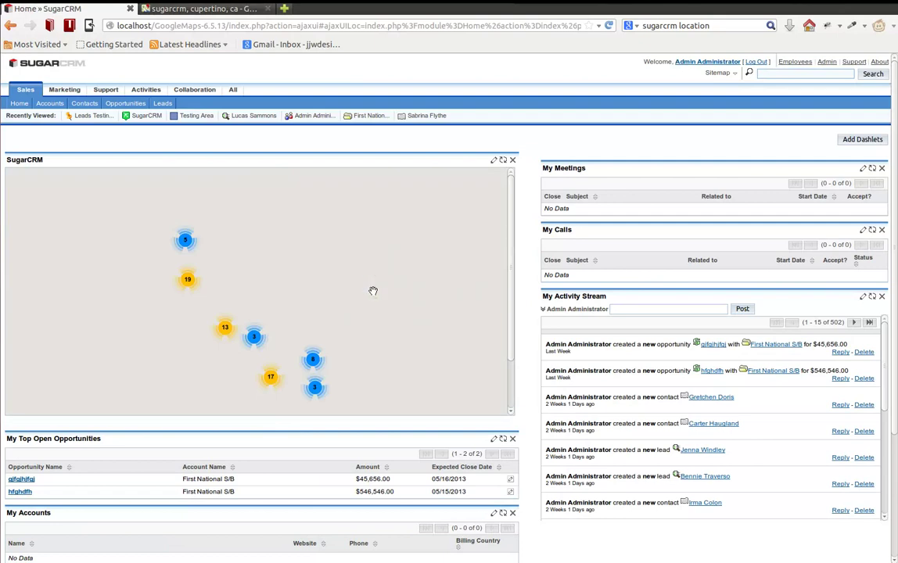
pyautogui.moveTo(355, 354); pyautogui.dragTo(352, 344)
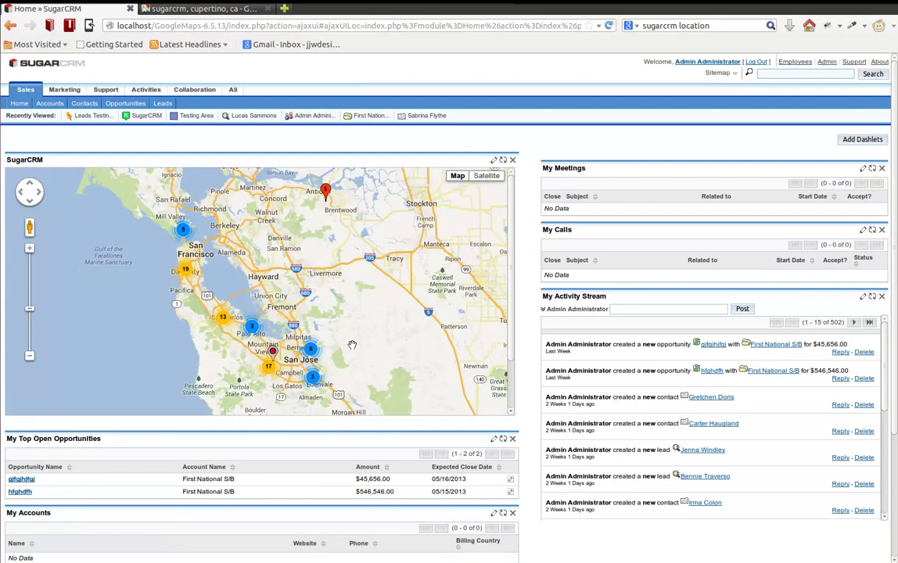